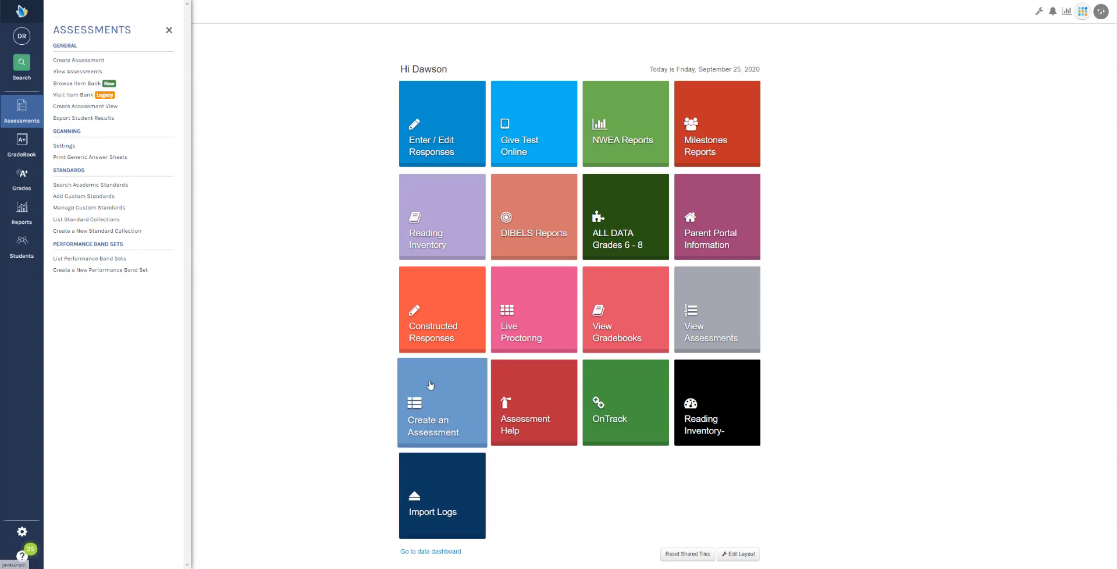
- Create a new assessment of the New Item Bank type and name it Demo
left_click(415, 388)
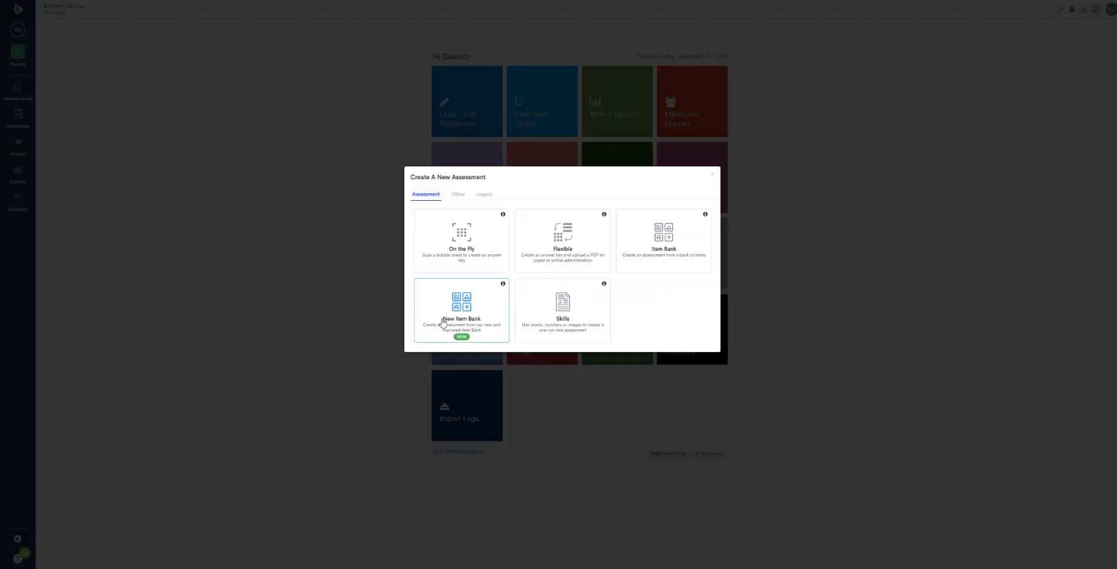
left_click(484, 322)
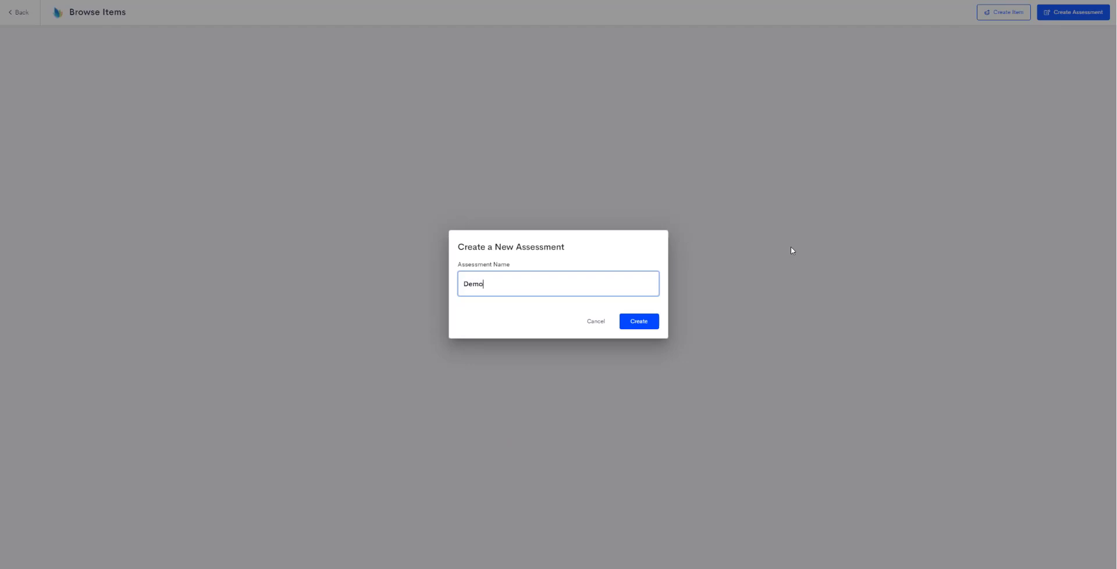
type("Demo")
key("Return")
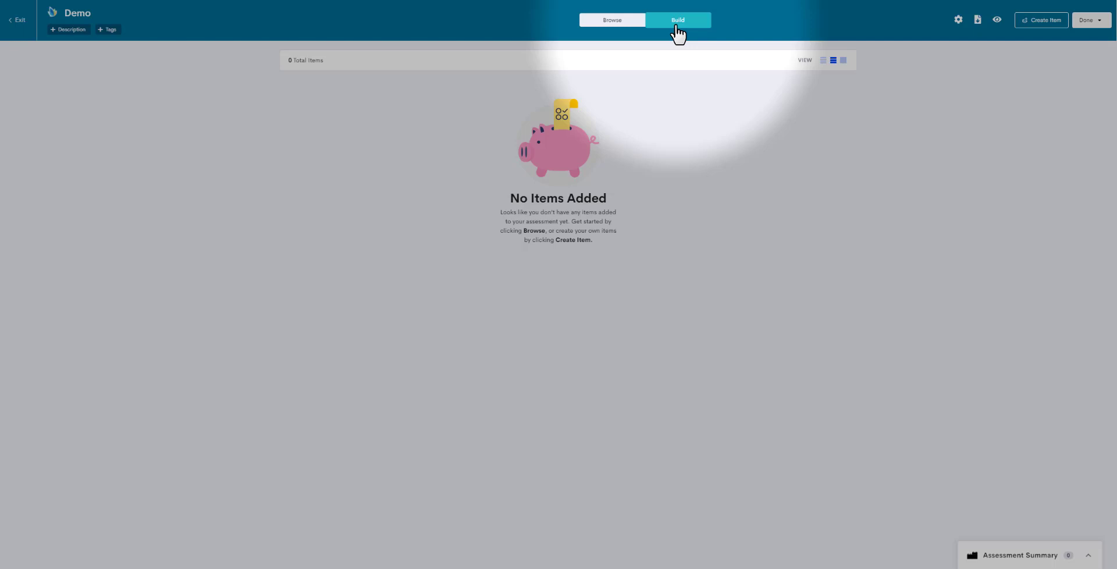
- Browse the available items and choose Georgia's Standards of Excellence as the provider for the base standards
left_click(608, 21)
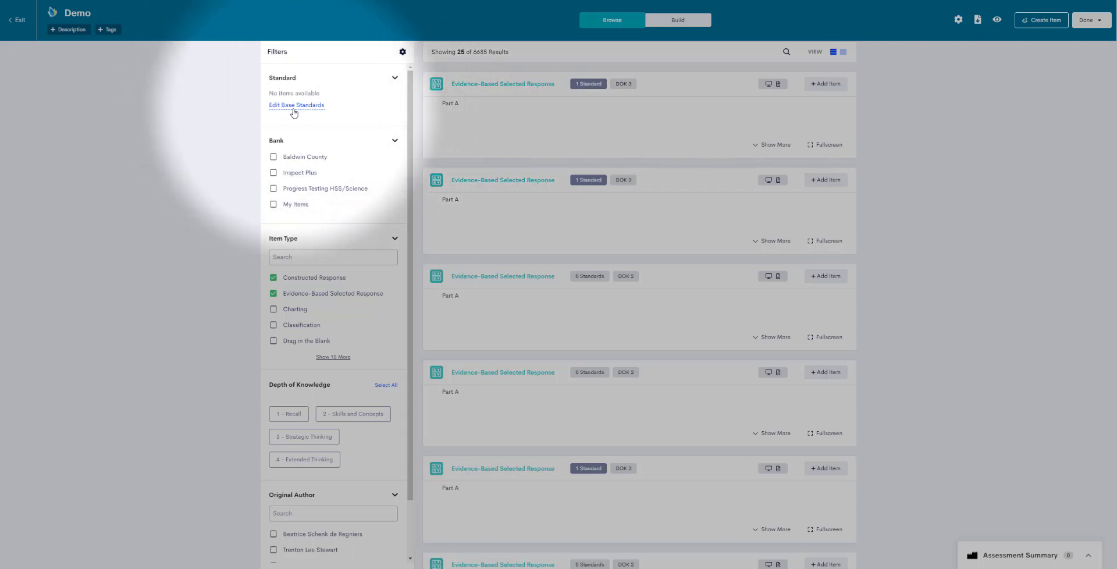
left_click(305, 108)
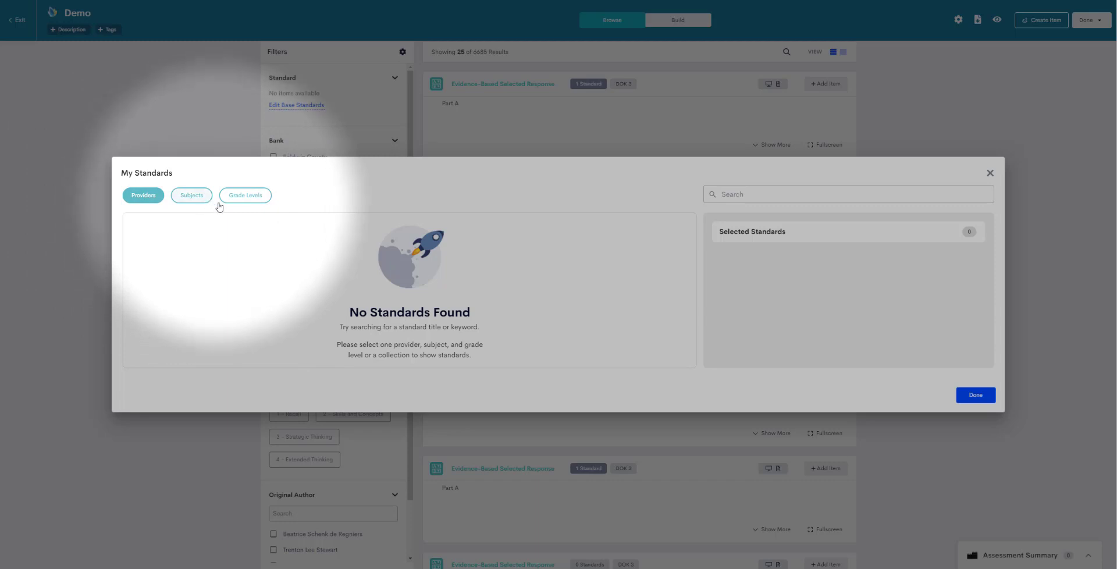
left_click(144, 198)
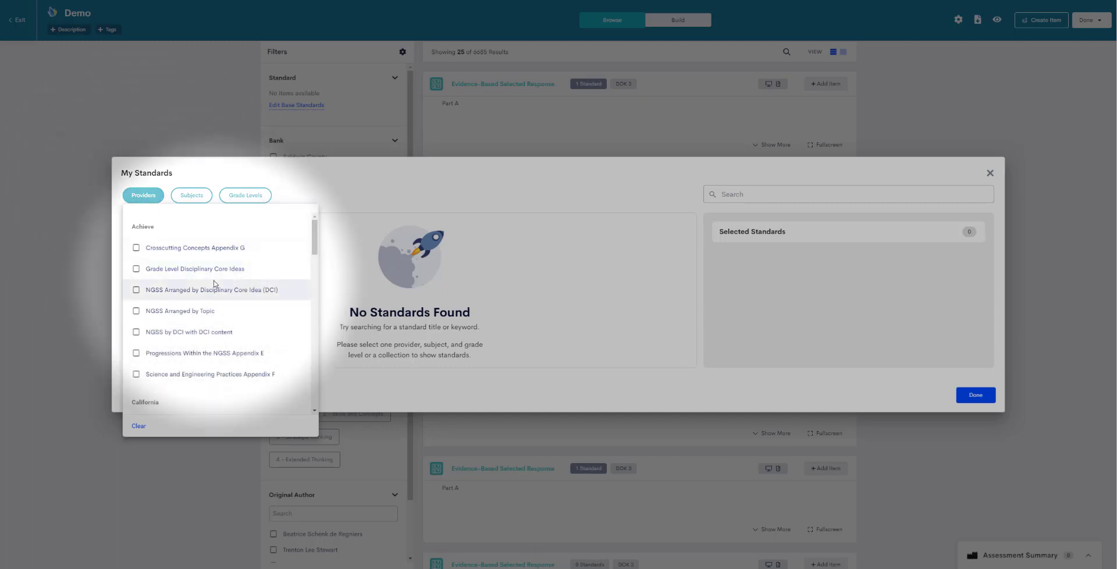
scroll(221, 277, "down", 6)
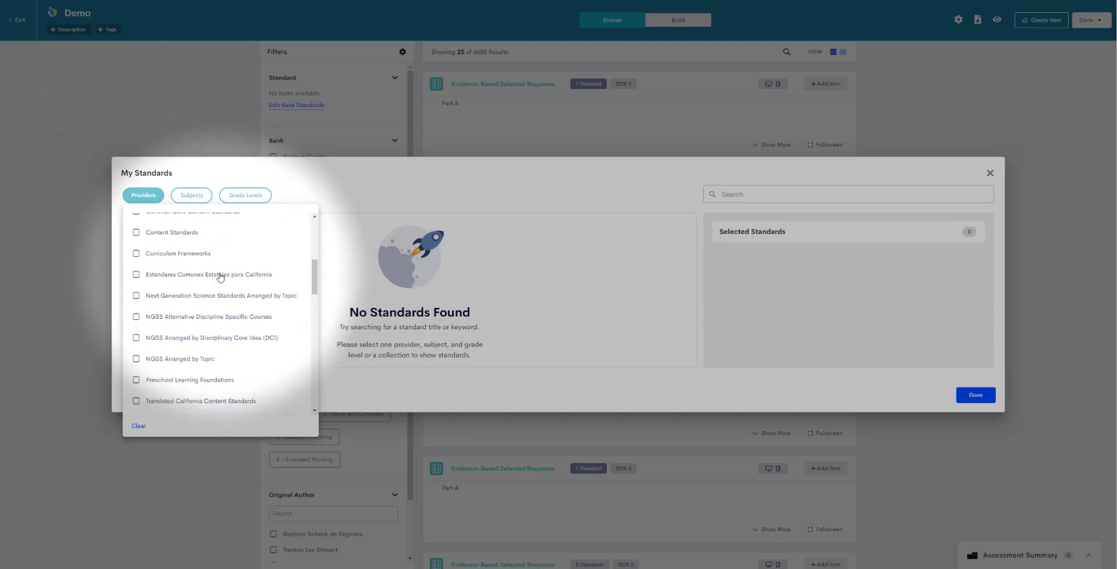
scroll(221, 277, "down", 5)
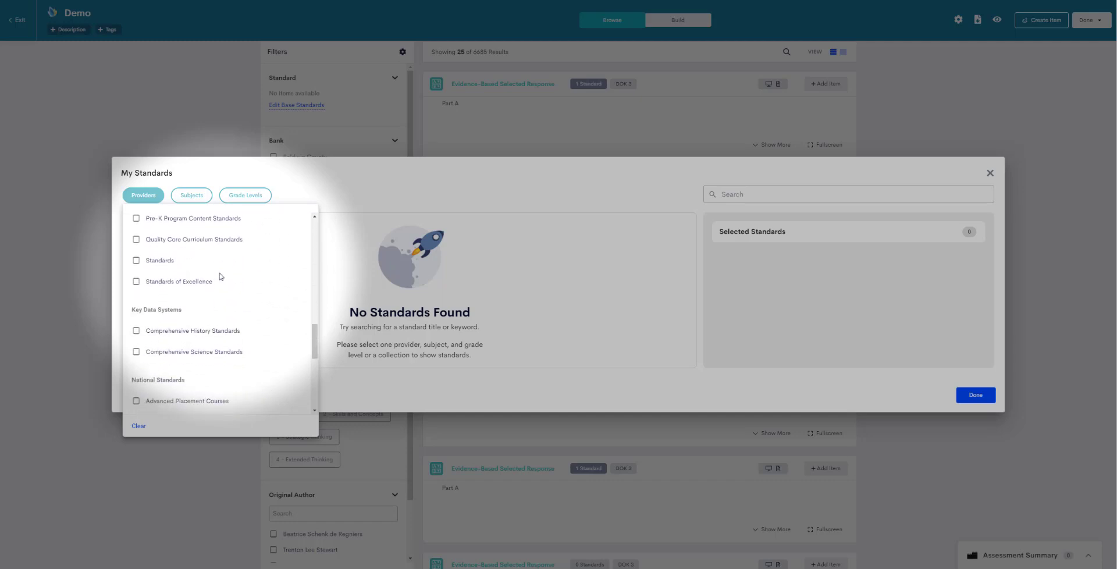
left_click(136, 280)
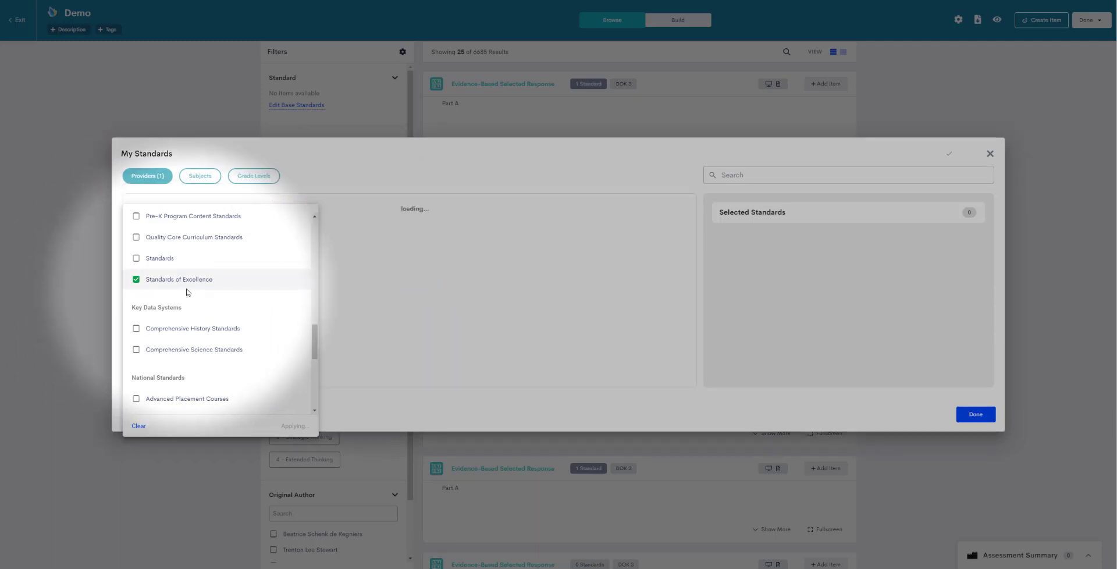
- Narrow the base standards to the subject English Language Arts (2018) and the grade level Grades: 9-10
left_click(199, 196)
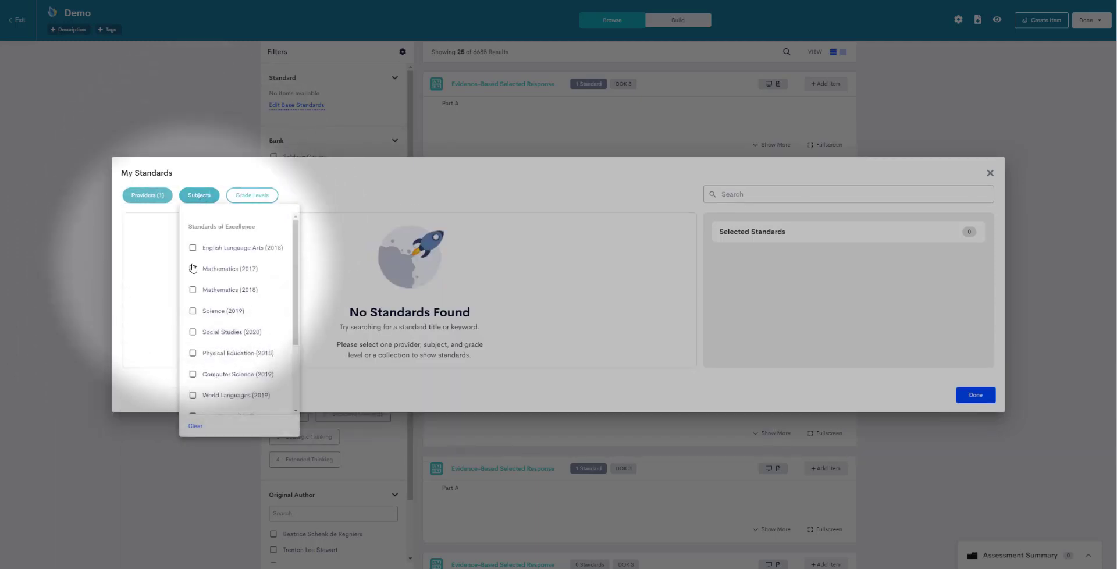
left_click(193, 248)
left_click(256, 196)
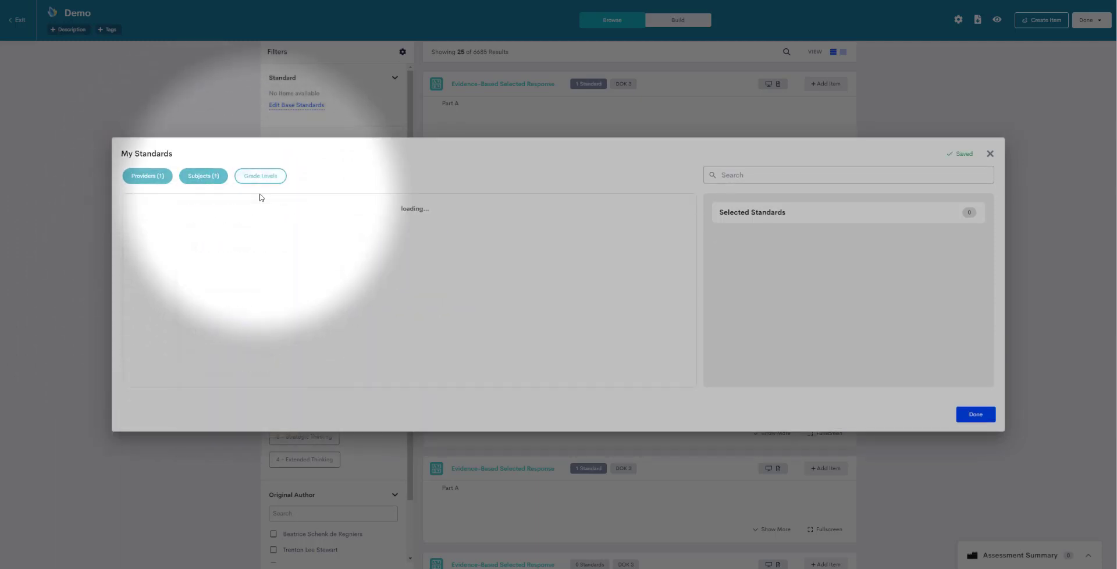
left_click(259, 195)
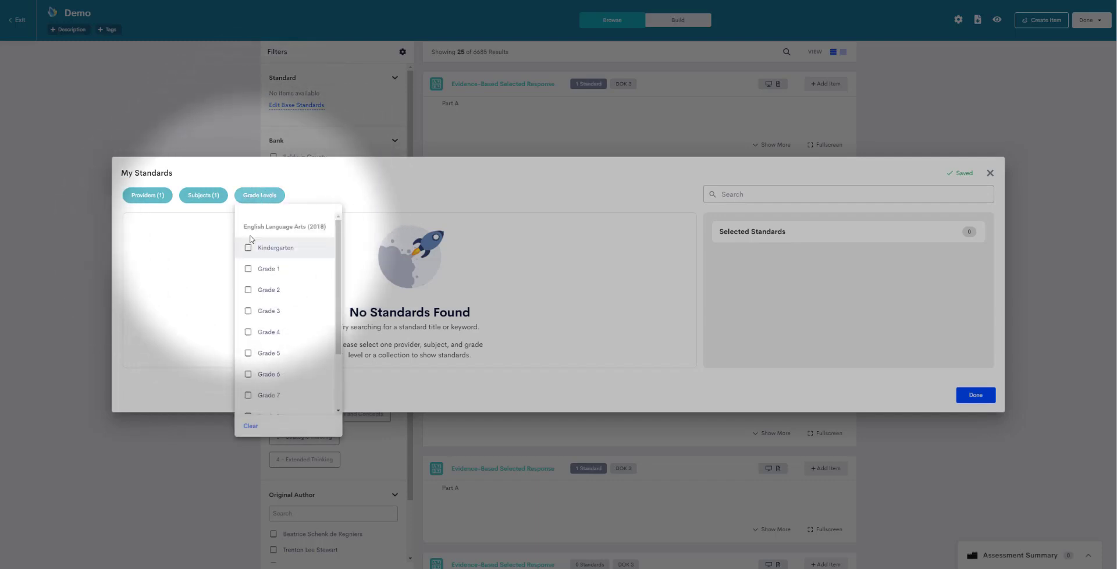
scroll(249, 313, "down", 2)
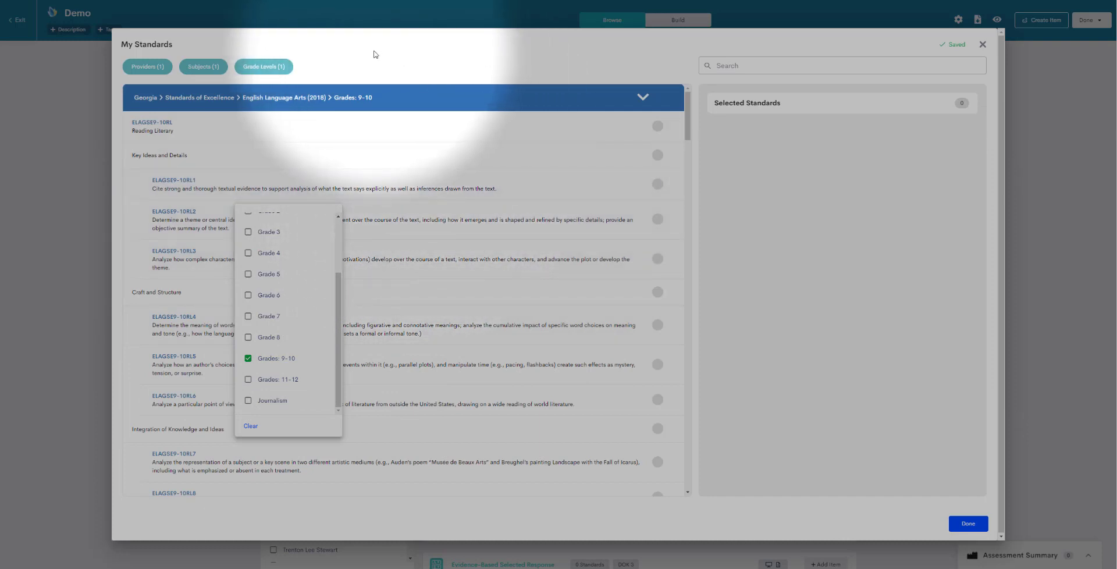
left_click(376, 55)
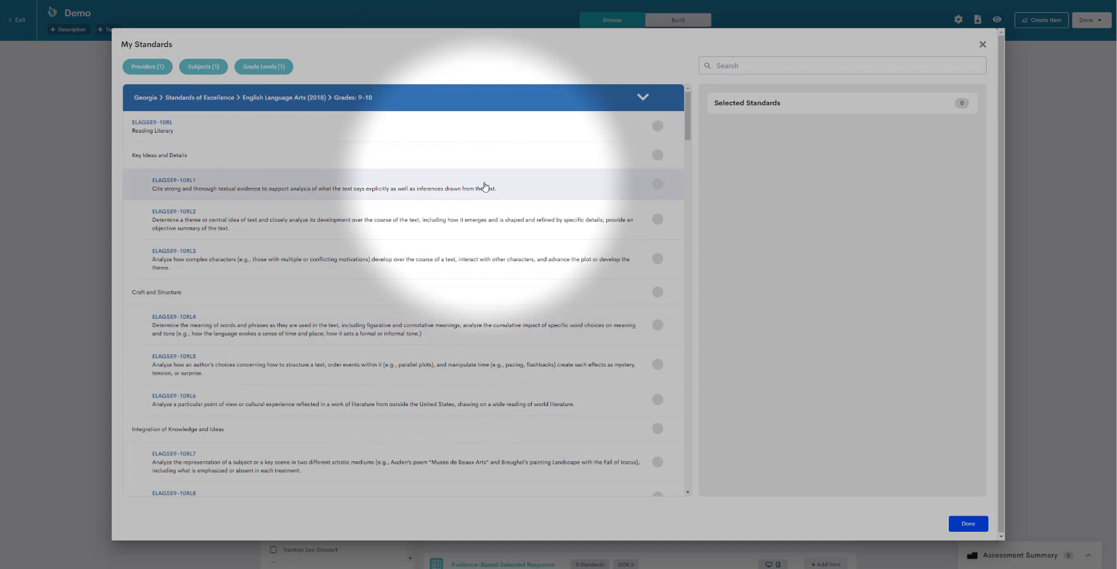
- Add standard ELAGSE9-10RL9 to the selected standards and finish editing the base standards
scroll(483, 186, "down", 15)
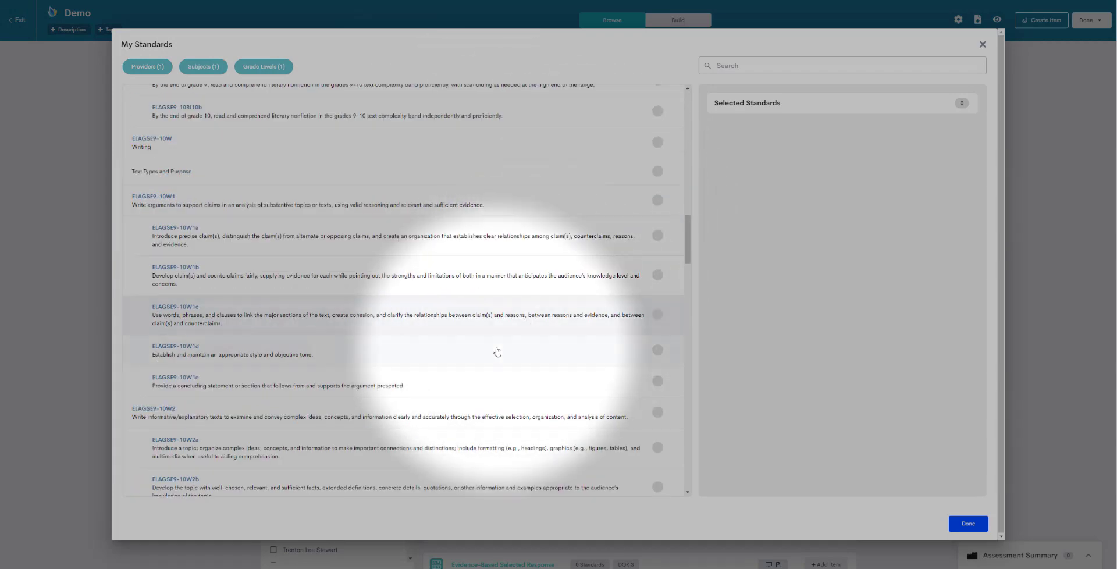
scroll(489, 326, "up", 10)
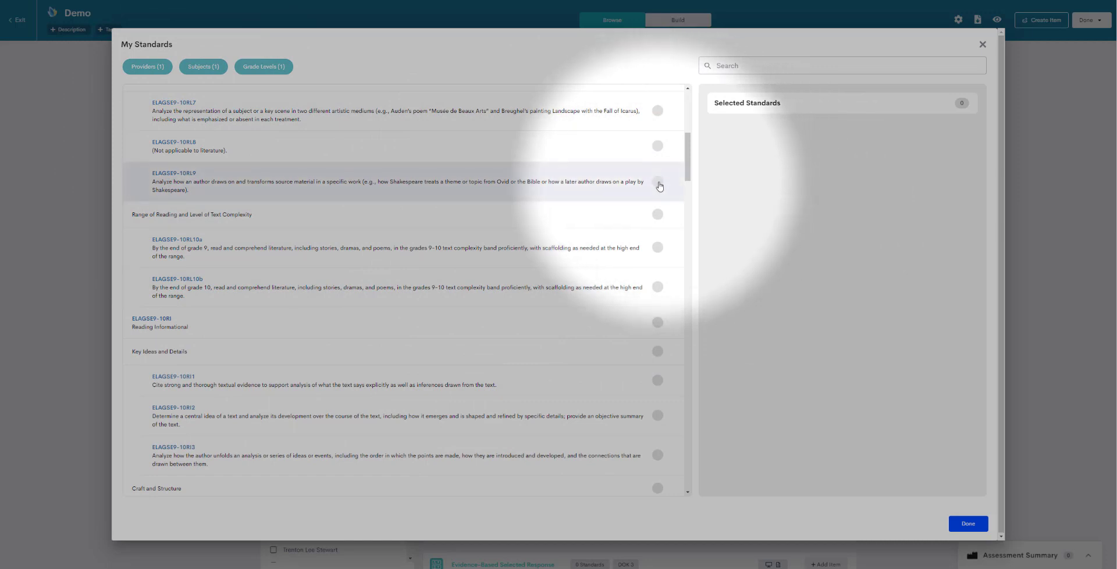
left_click(657, 183)
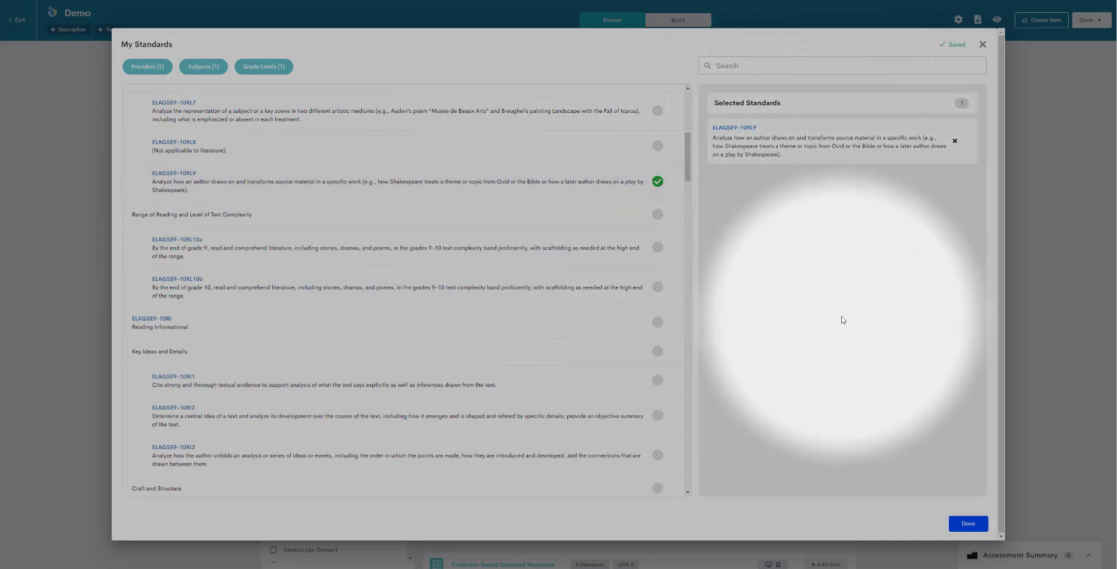
scroll(638, 357, "up", 6)
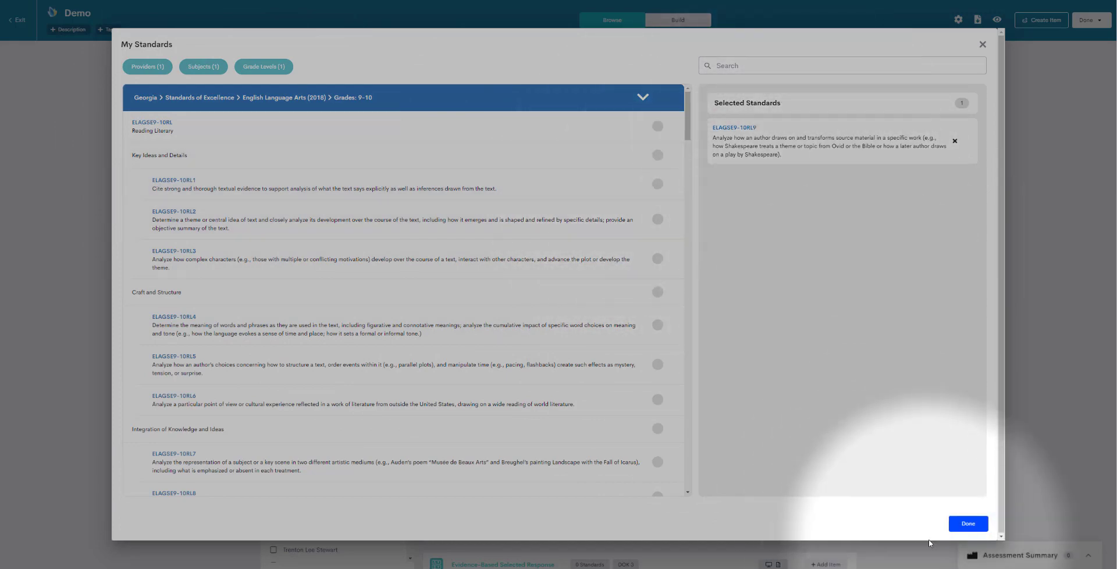
left_click(967, 524)
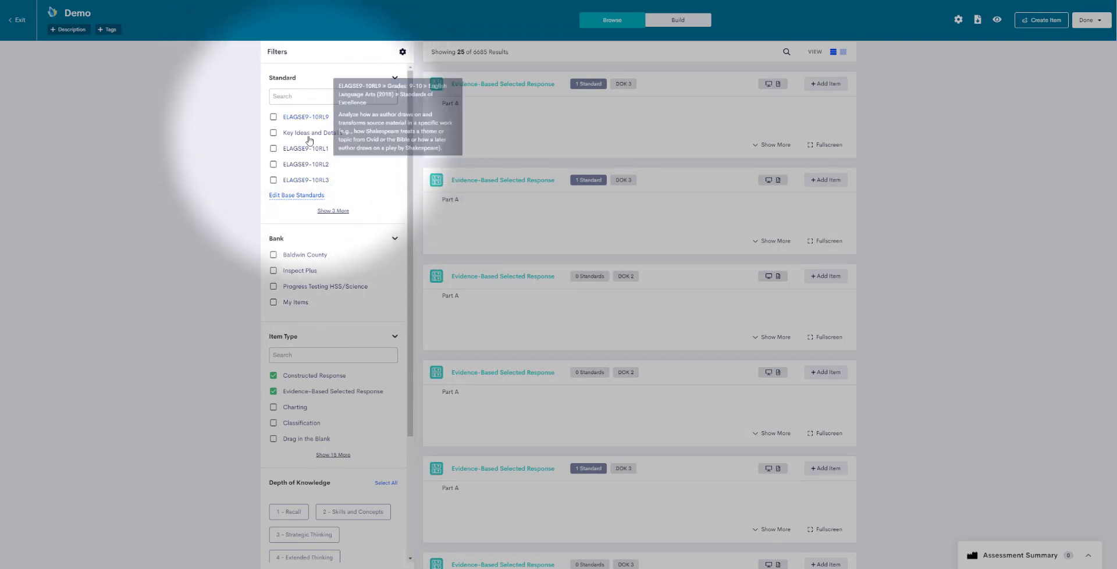
- Filter the items by standard ELAGSE9-10RL2 and by the item types Constructed Response and Multiple Choice
mouse_move(296, 186)
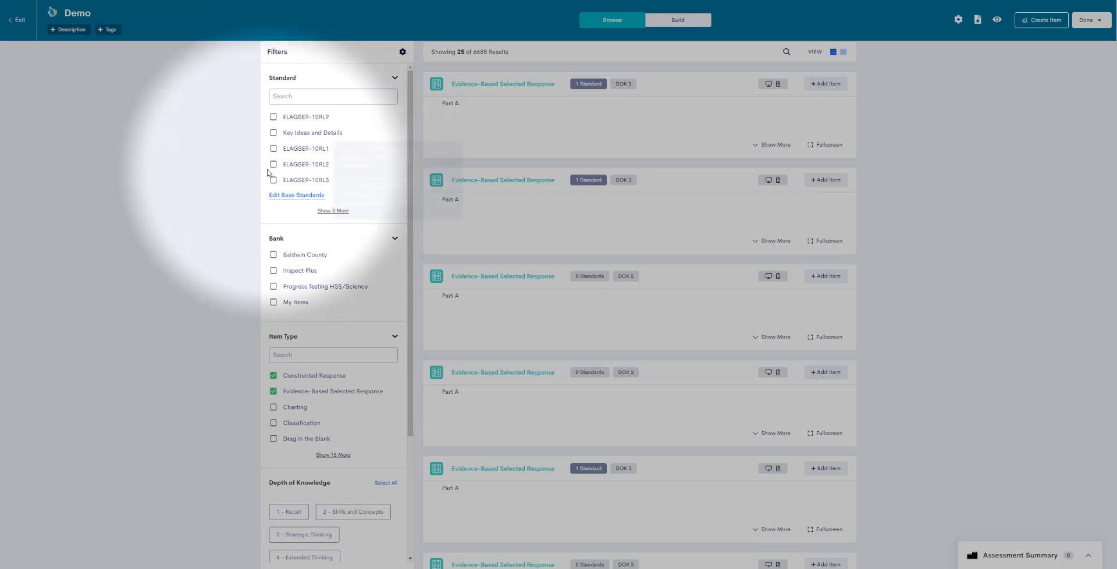
left_click(273, 165)
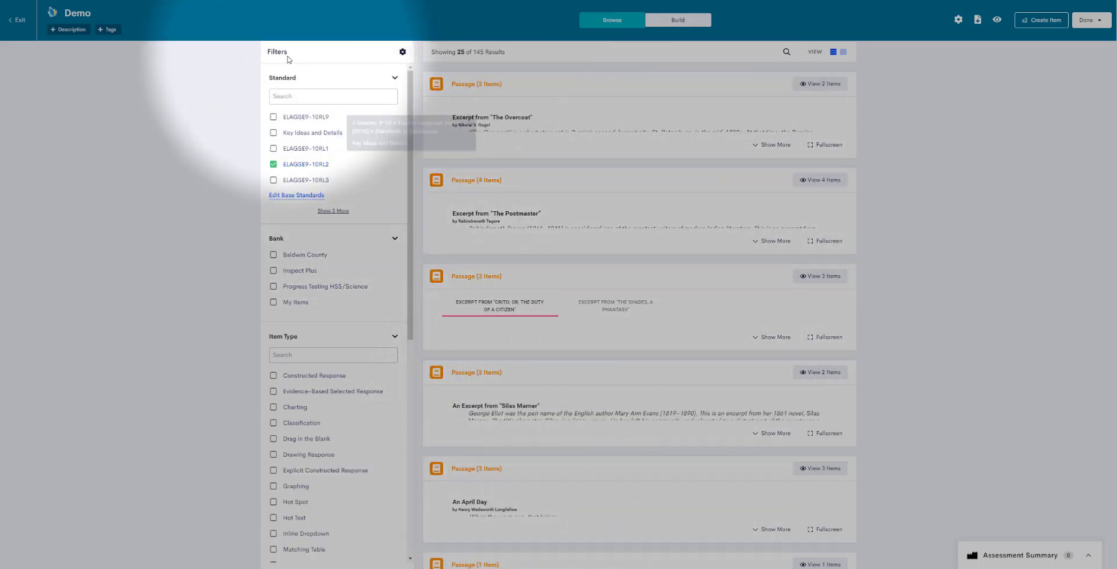
scroll(292, 349, "down", 1)
scroll(315, 314, "down", 6)
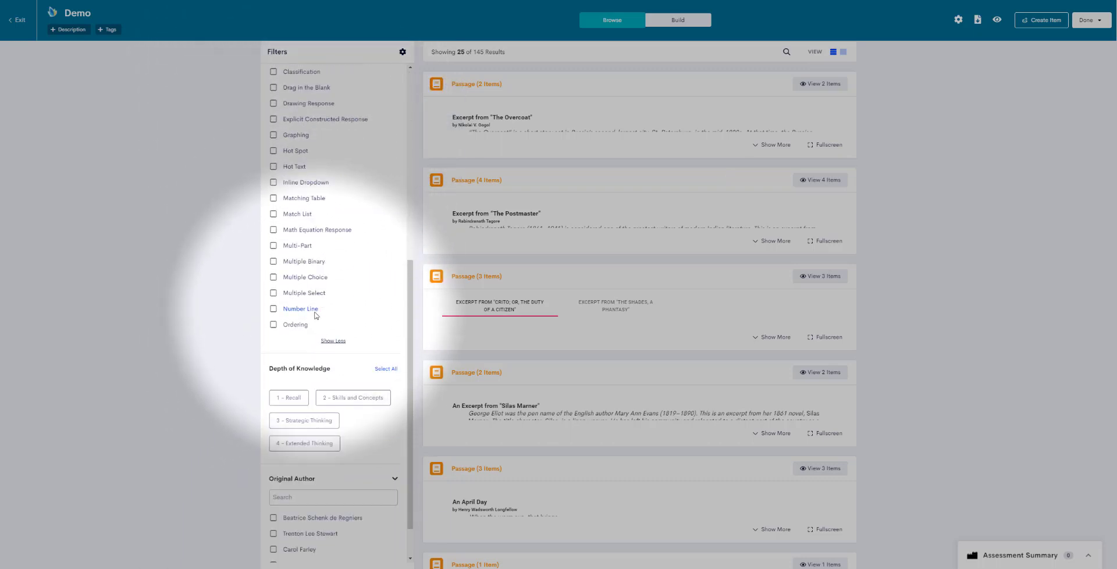
scroll(314, 319, "up", 2)
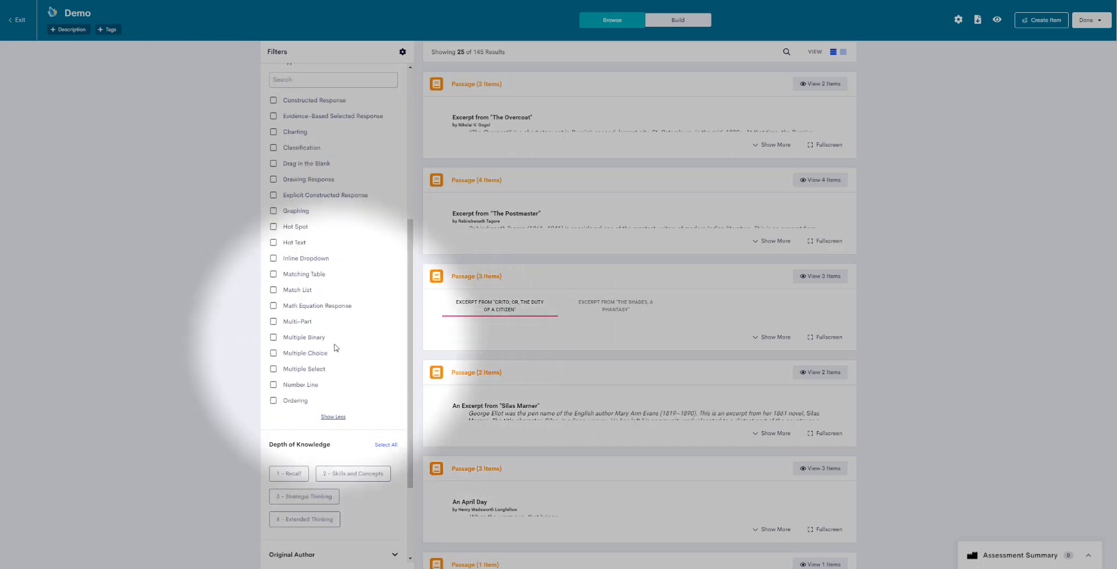
scroll(314, 318, "up", 1)
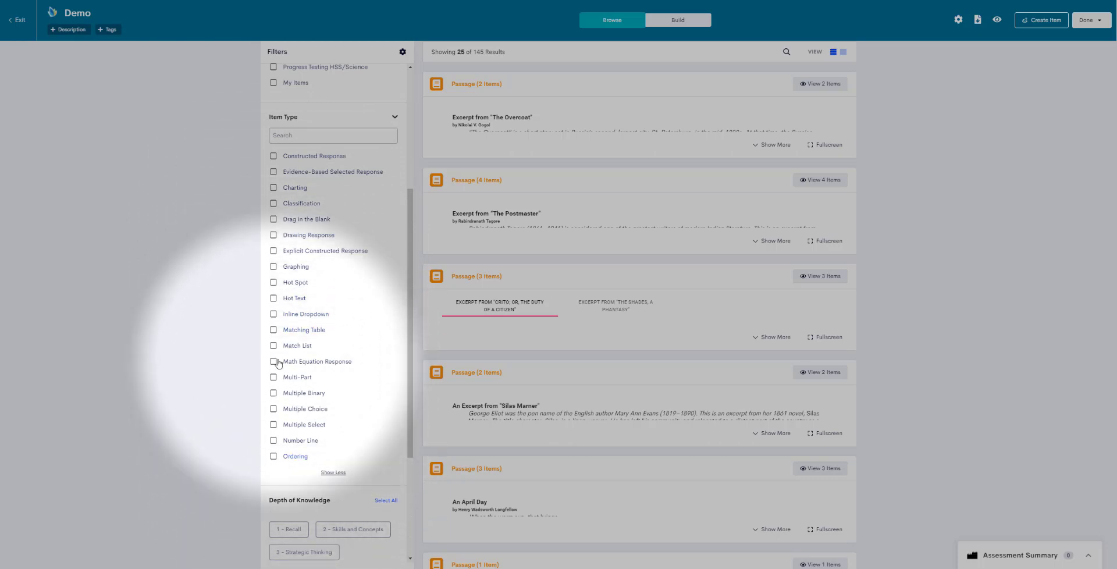
left_click(274, 156)
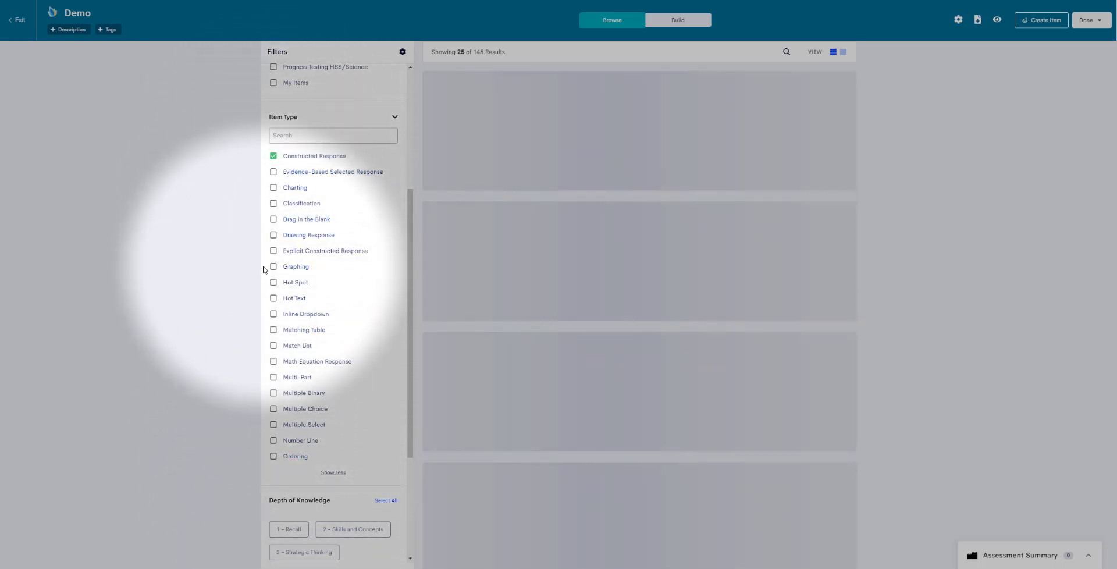
left_click(274, 410)
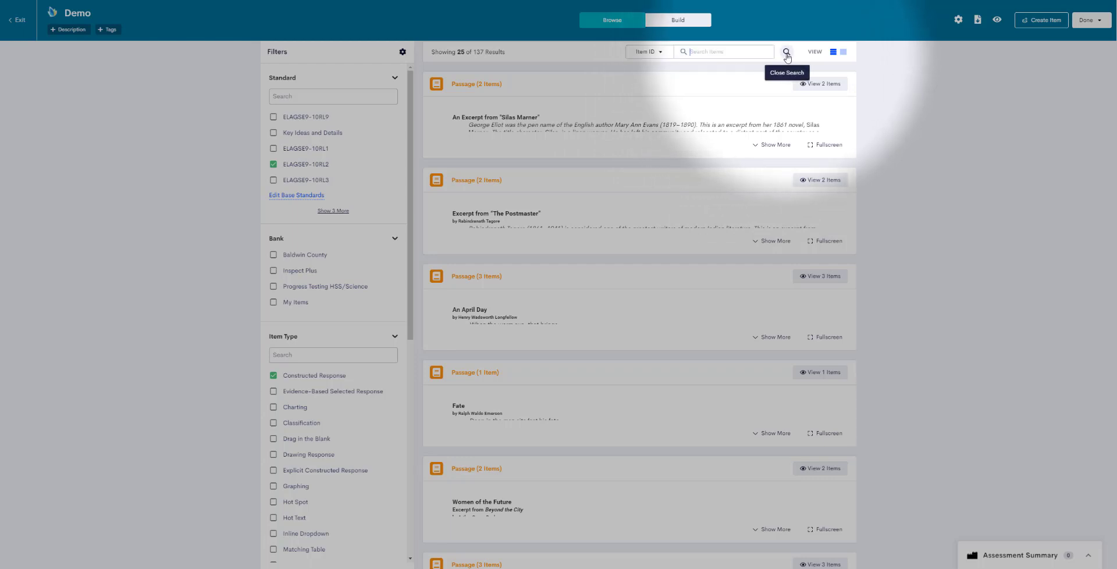
- Expand the Silas Marner passage, inspect its detailed information and passage ID, and collapse the passage
left_click(704, 81)
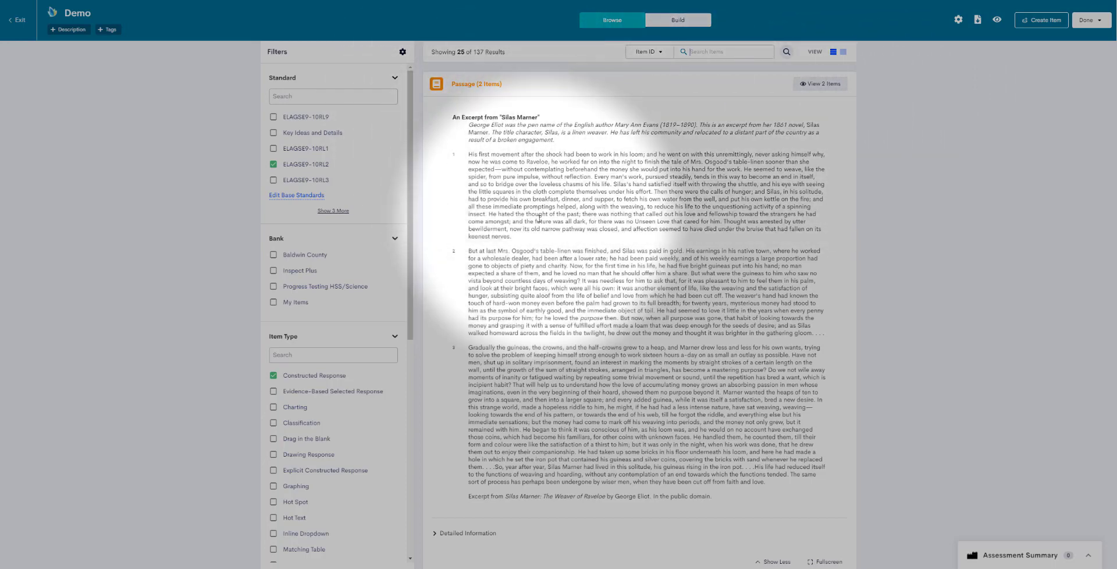
scroll(514, 188, "down", 3)
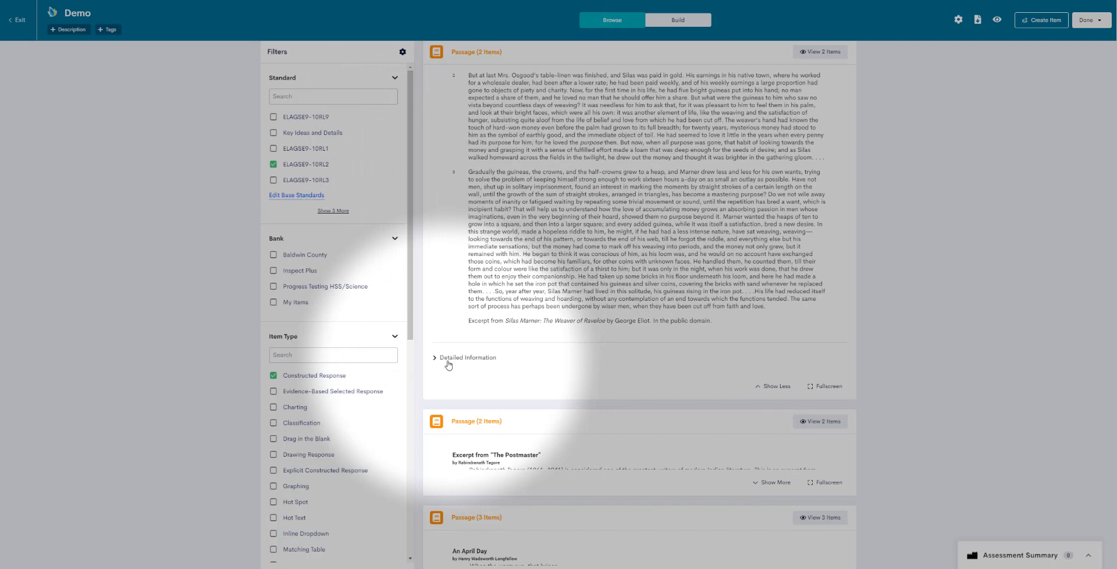
left_click(450, 360)
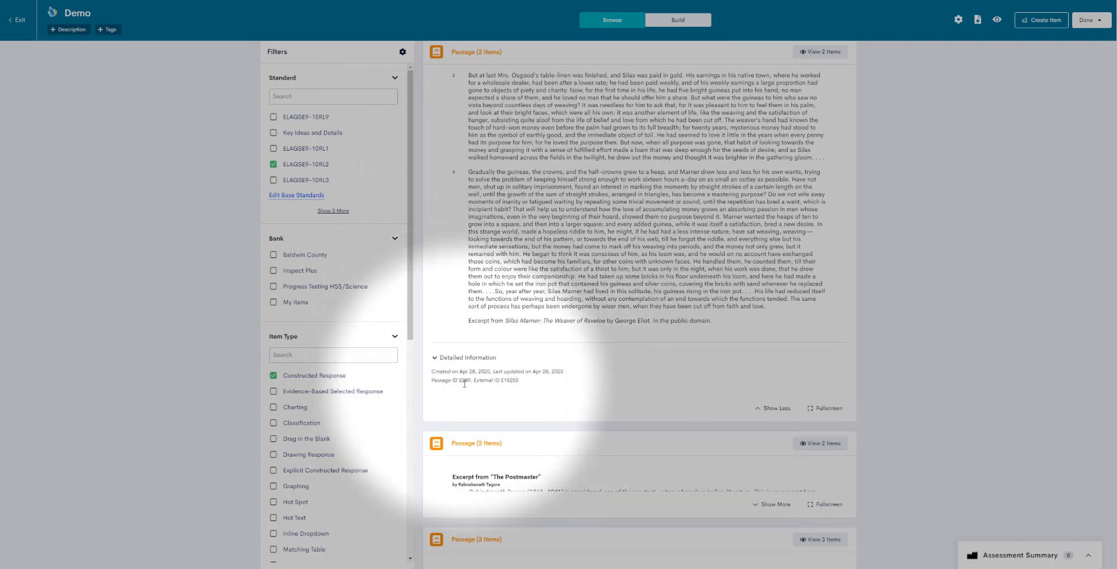
double_click(464, 381)
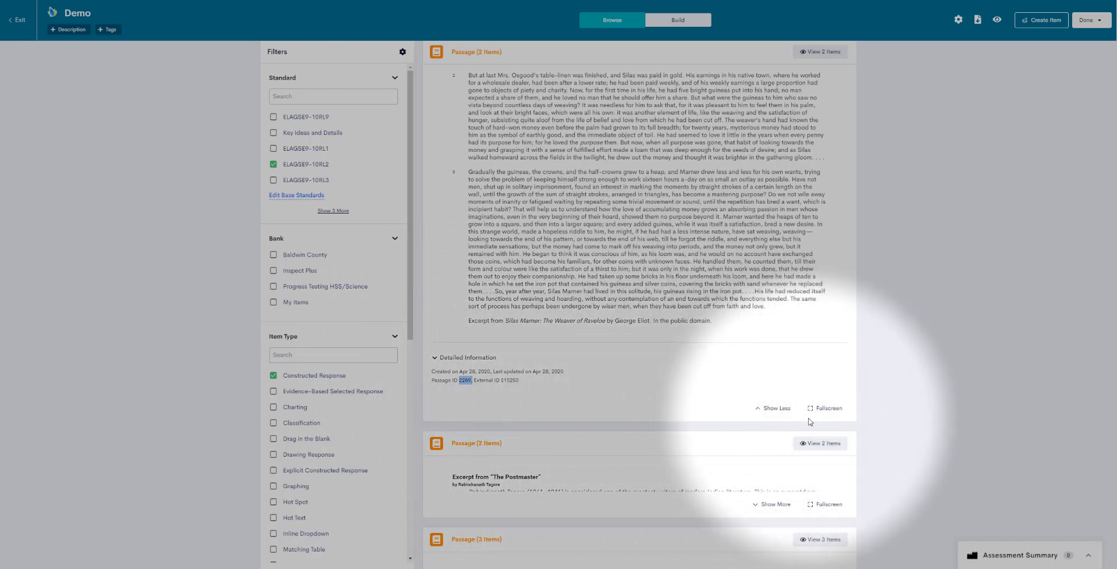
left_click(774, 408)
scroll(657, 323, "up", 3)
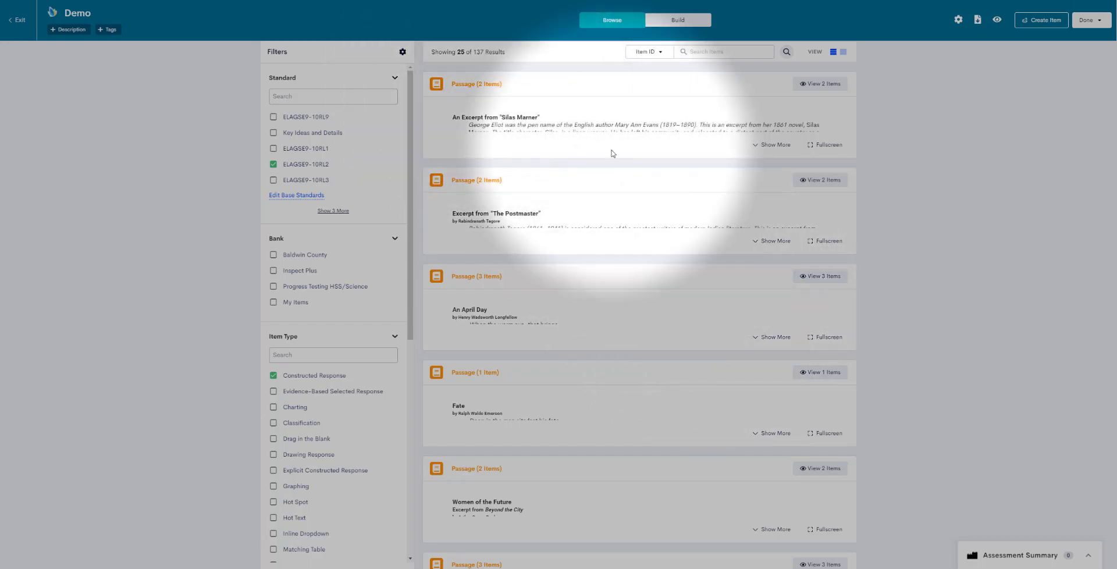
- Show the full text of the Silas Marner passage and look through it
left_click(773, 145)
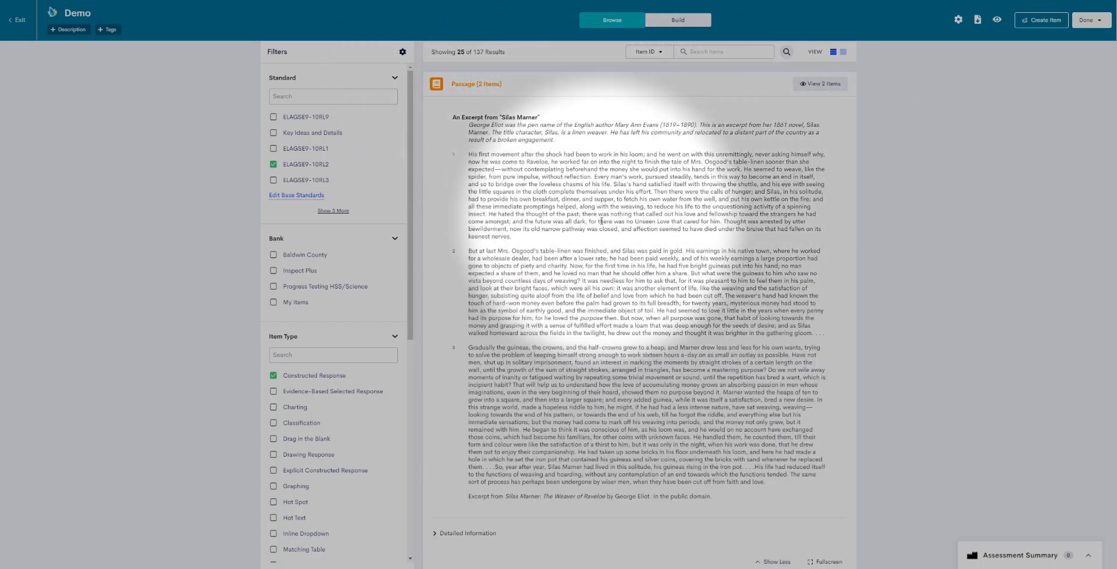
scroll(622, 396, "down", 4)
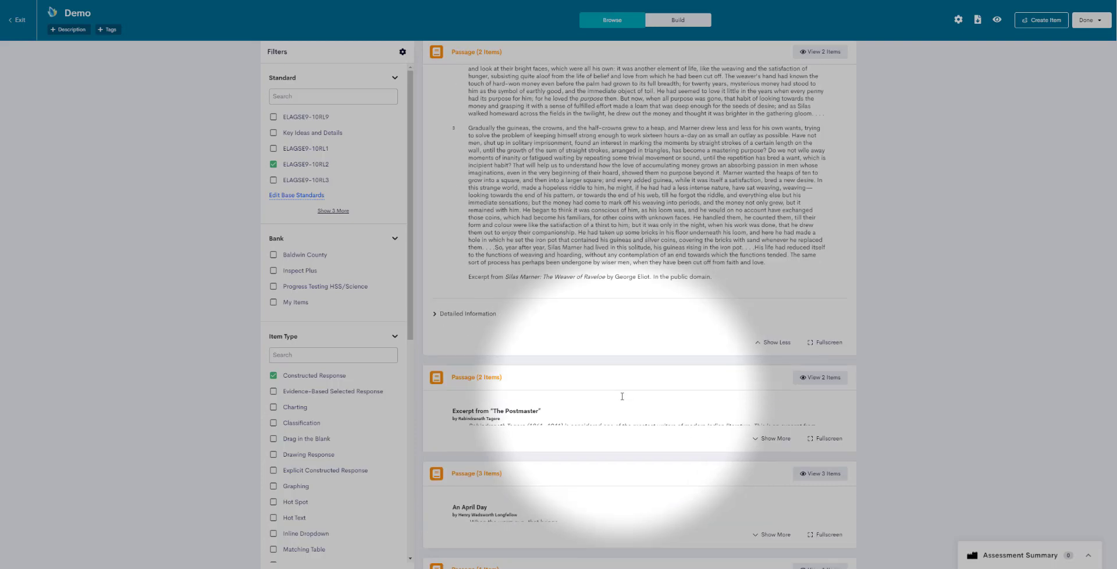
scroll(622, 397, "up", 4)
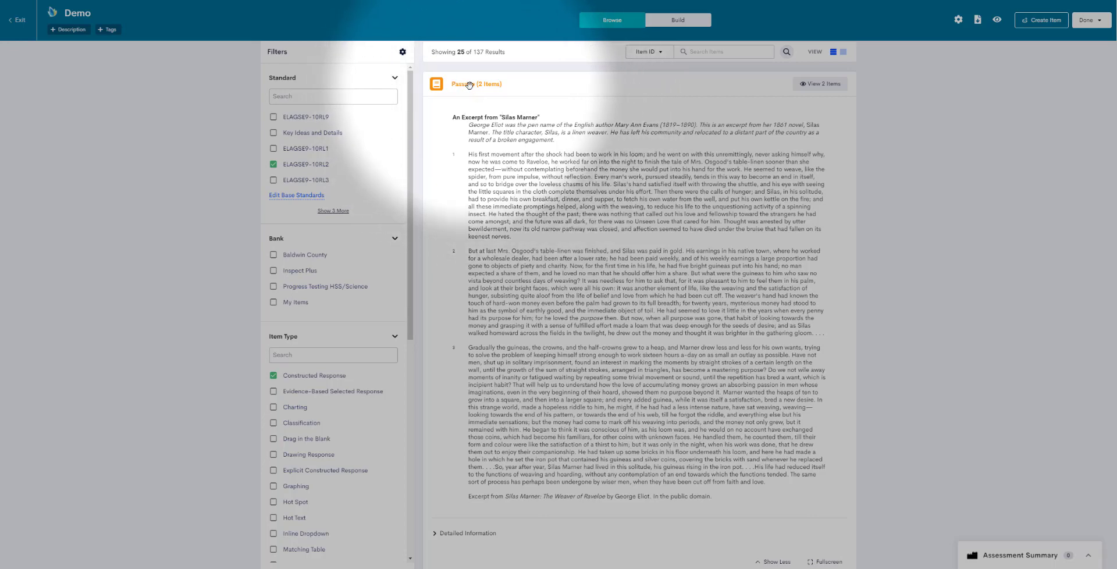
mouse_move(296, 167)
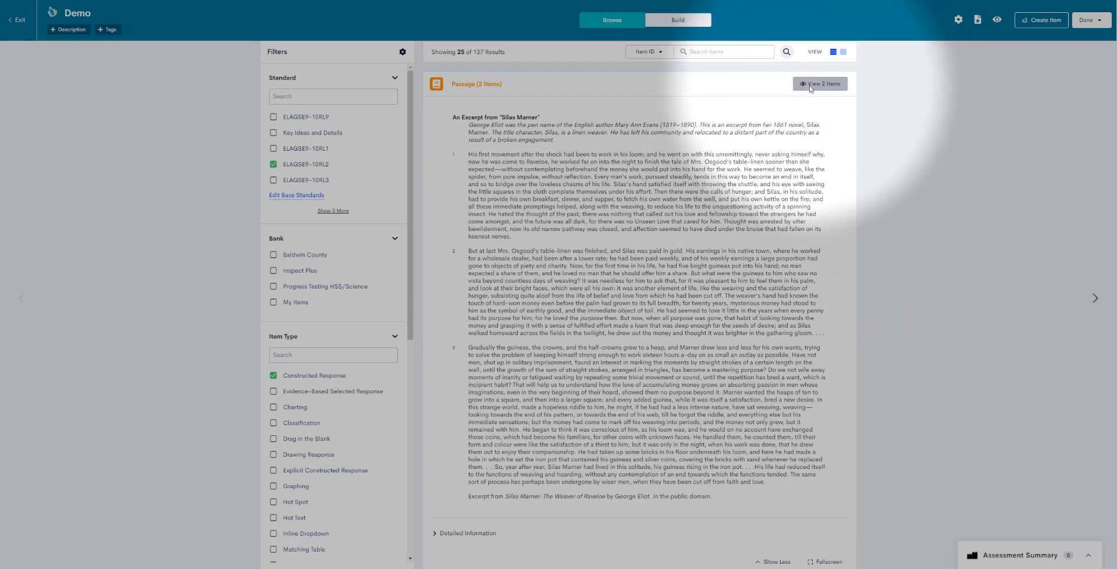
- View the Silas Marner passage's linked items, expand the Constructed Response item, and inspect its detailed information and item ID
left_click(811, 86)
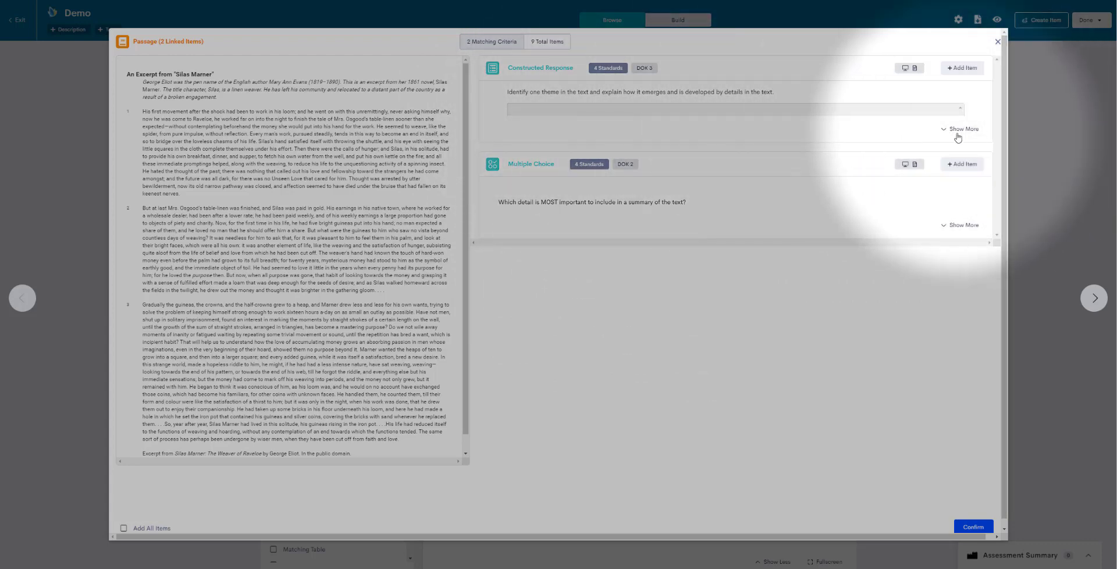
left_click(949, 131)
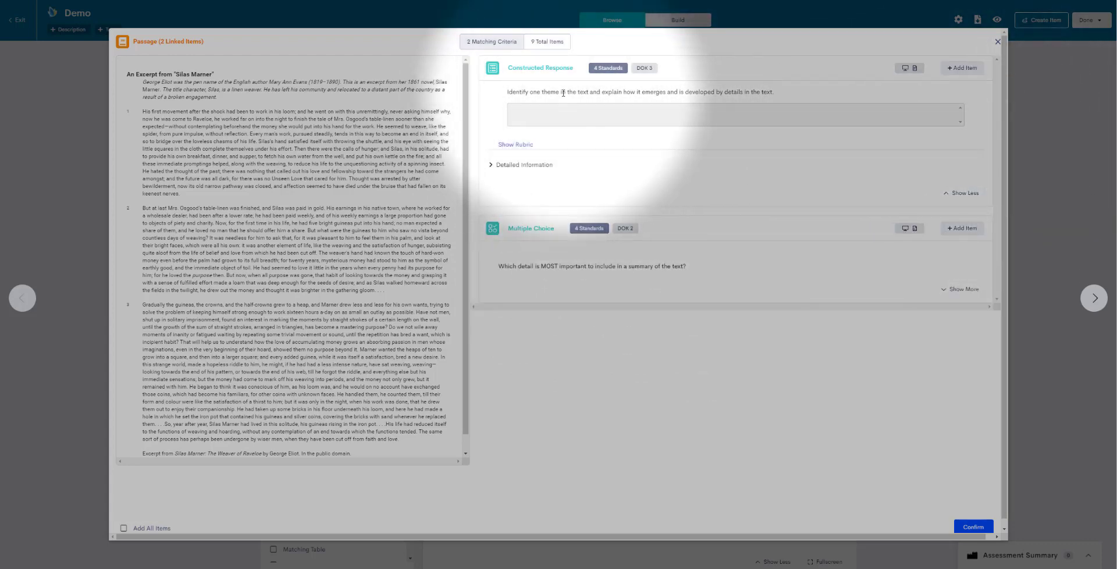
left_click(512, 166)
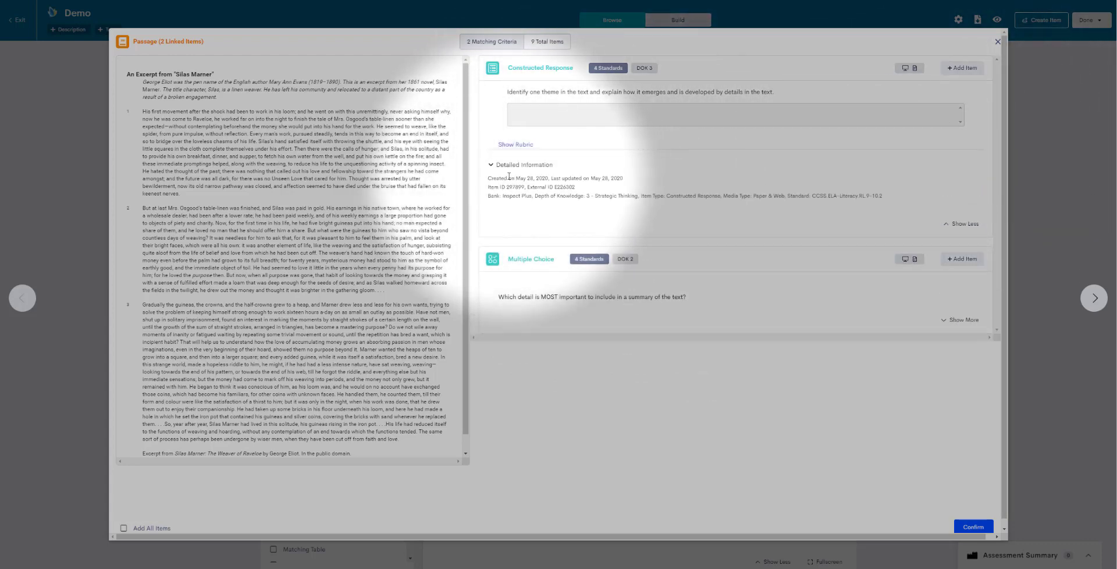
left_click_drag(505, 187, 524, 187)
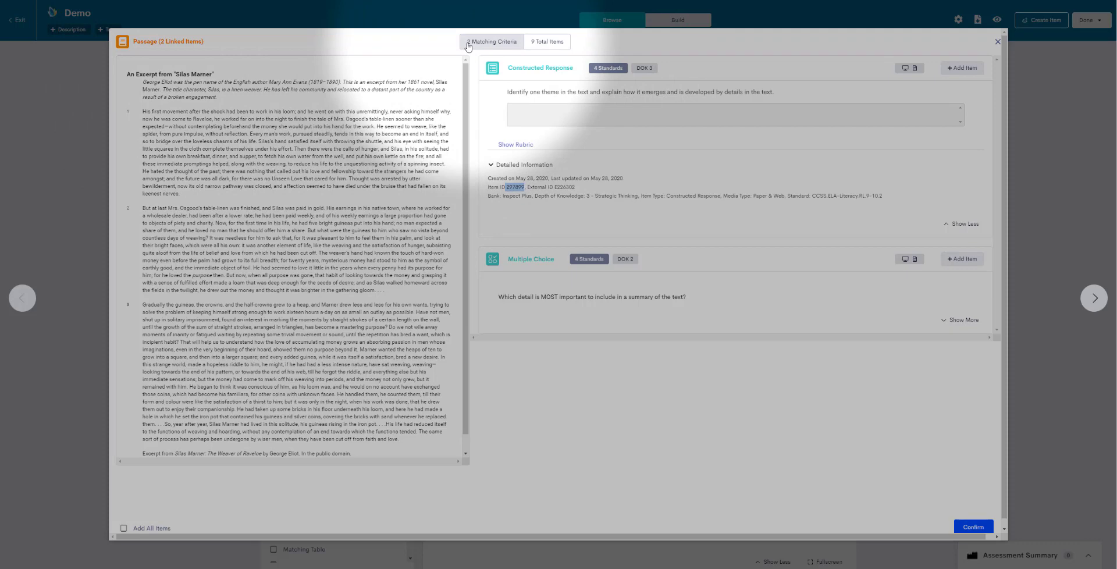
- From all items linked to the passage, add the Hot Text, both Evidence-Based Selected Response and both Constructed Response items, and confirm
left_click(549, 44)
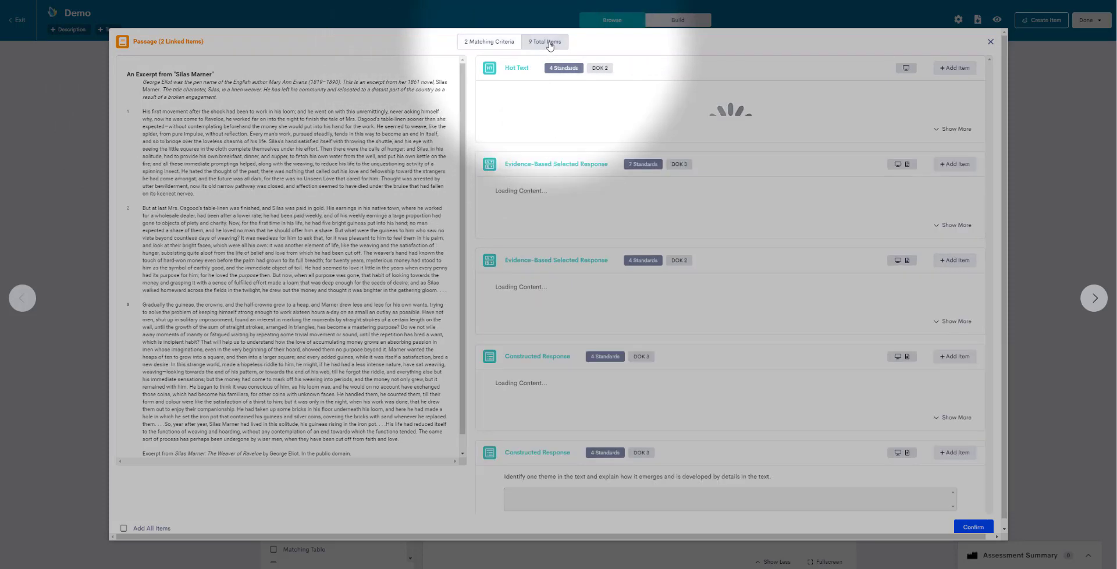
scroll(693, 361, "down", 10)
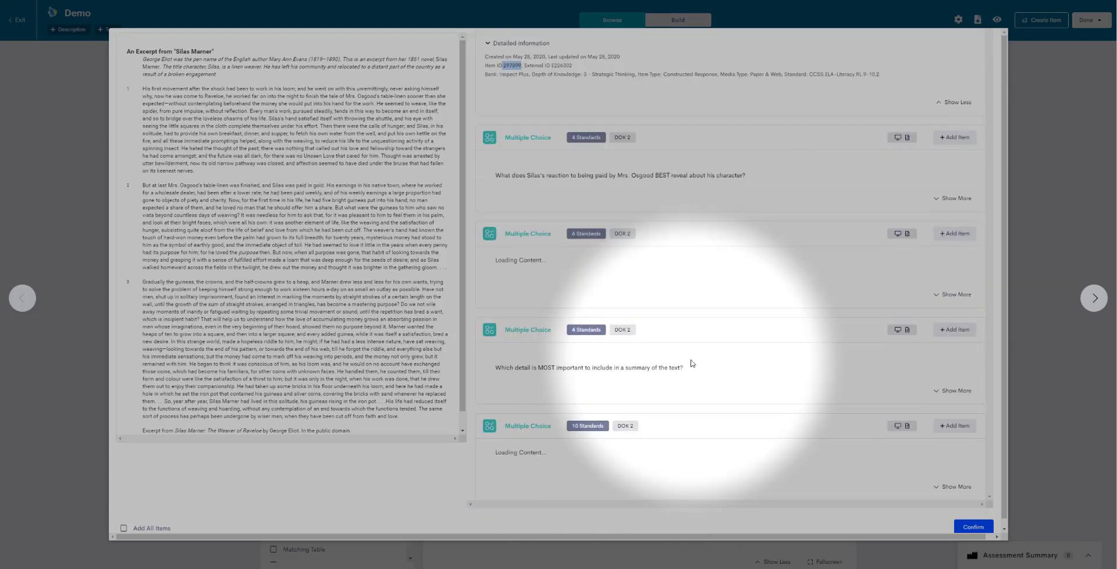
scroll(684, 372, "down", 1)
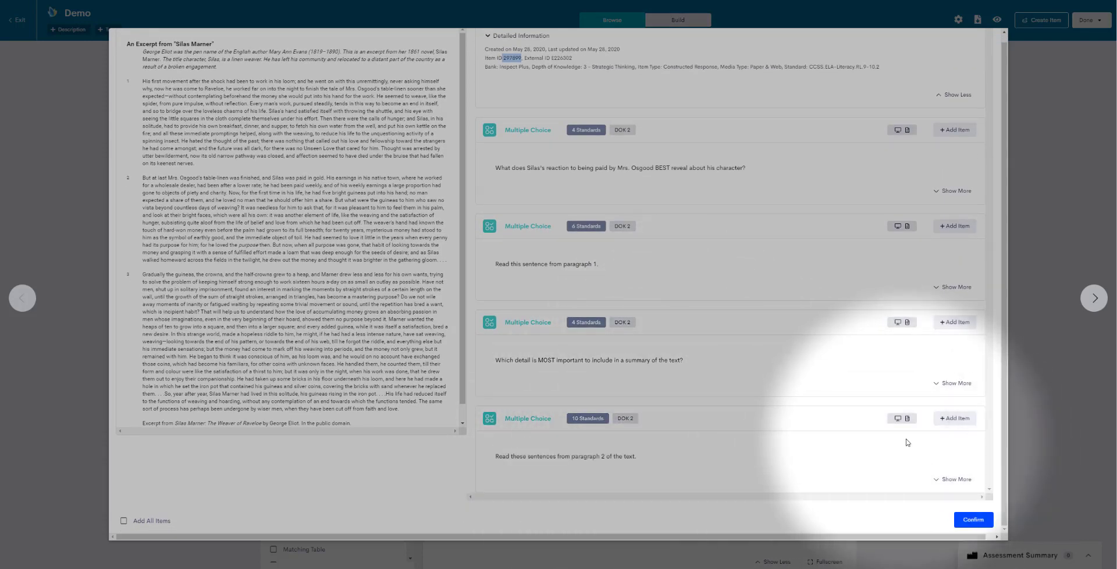
scroll(907, 430, "up", 10)
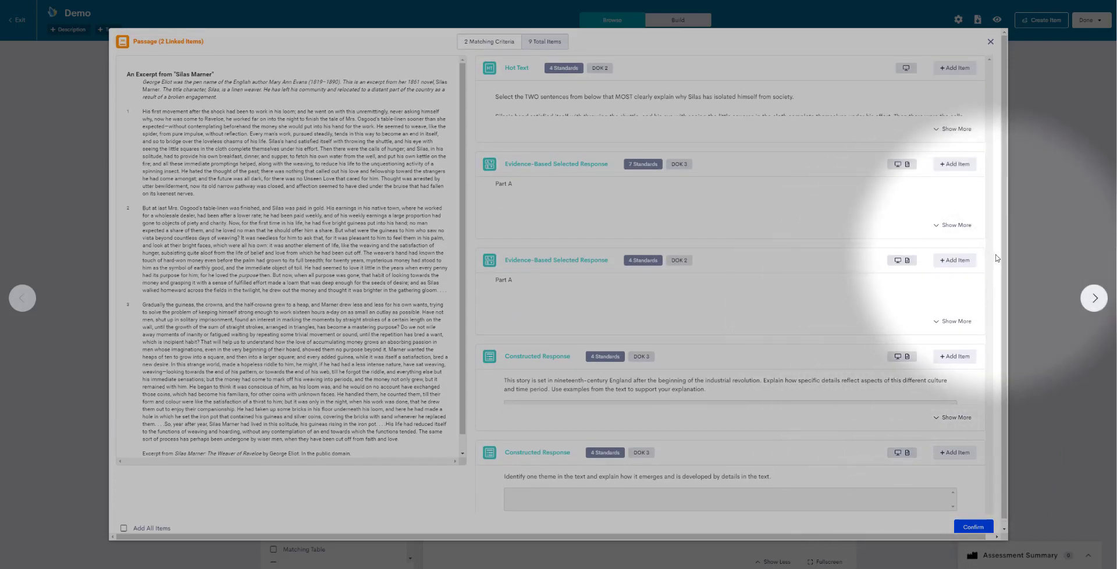
left_click(954, 67)
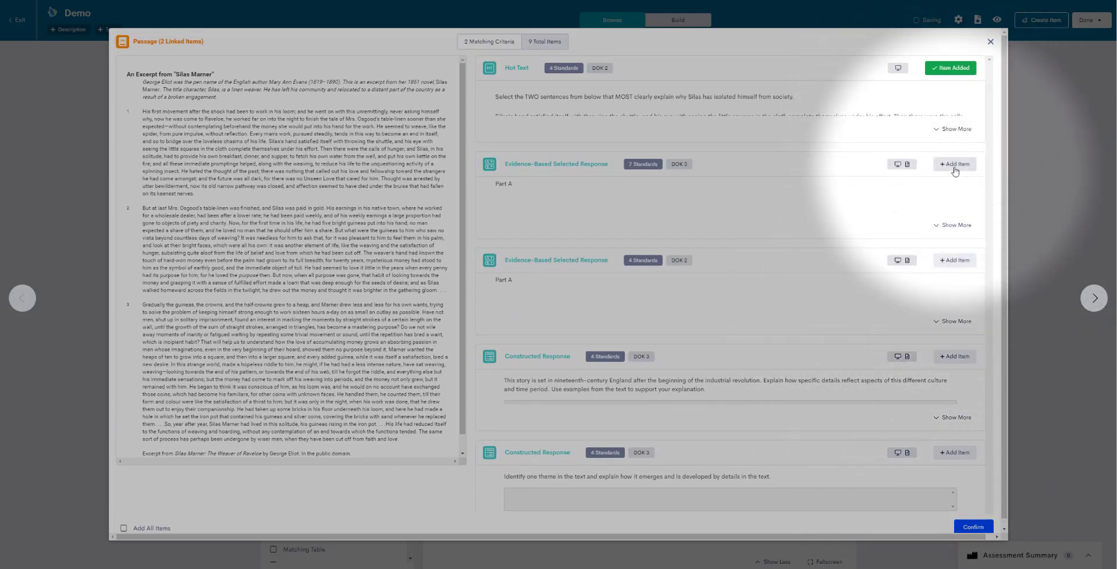
left_click(955, 260)
left_click(957, 357)
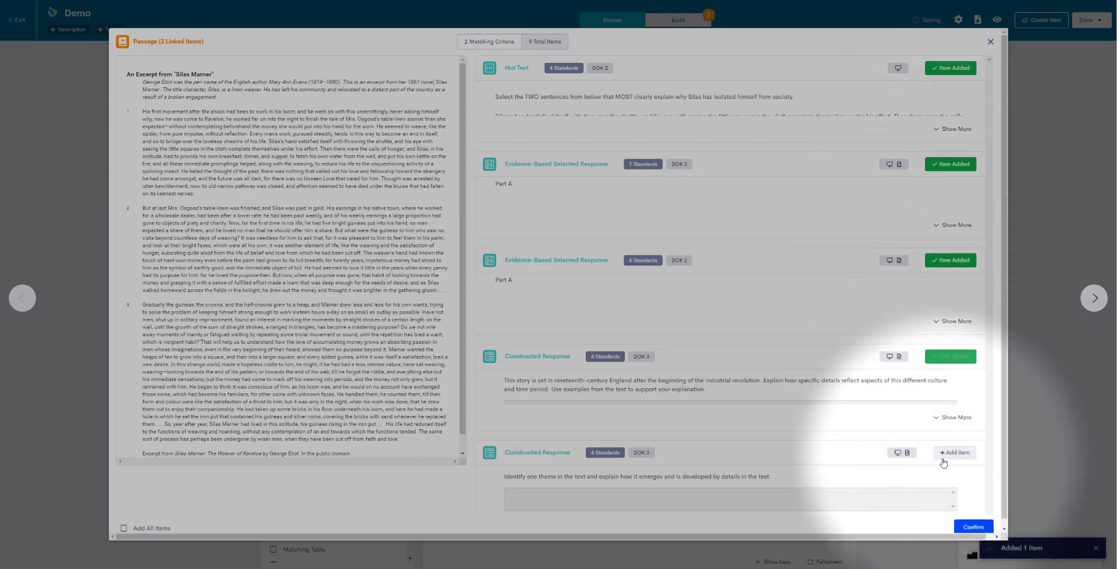
left_click(957, 453)
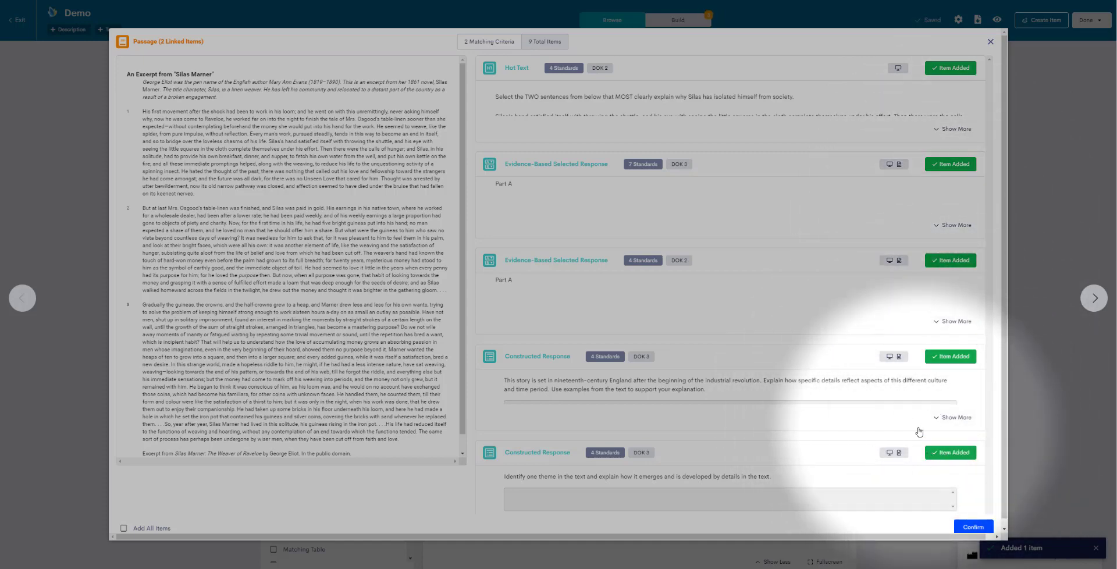
left_click(980, 527)
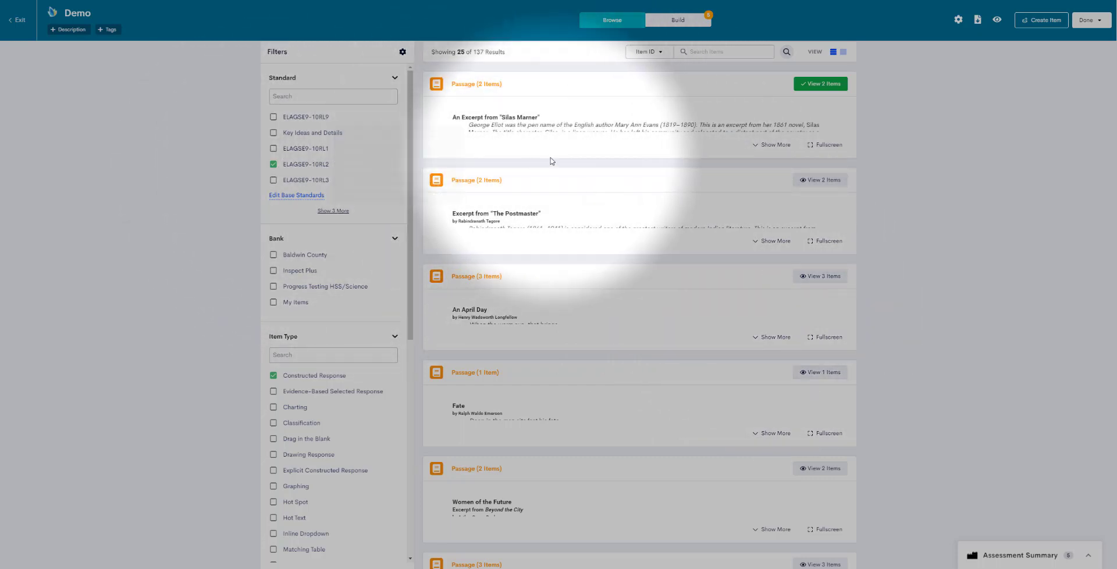
- Switch the standard filter from ELAGSE9-10RL2 to ELAGSE9-10RL1
left_click(274, 150)
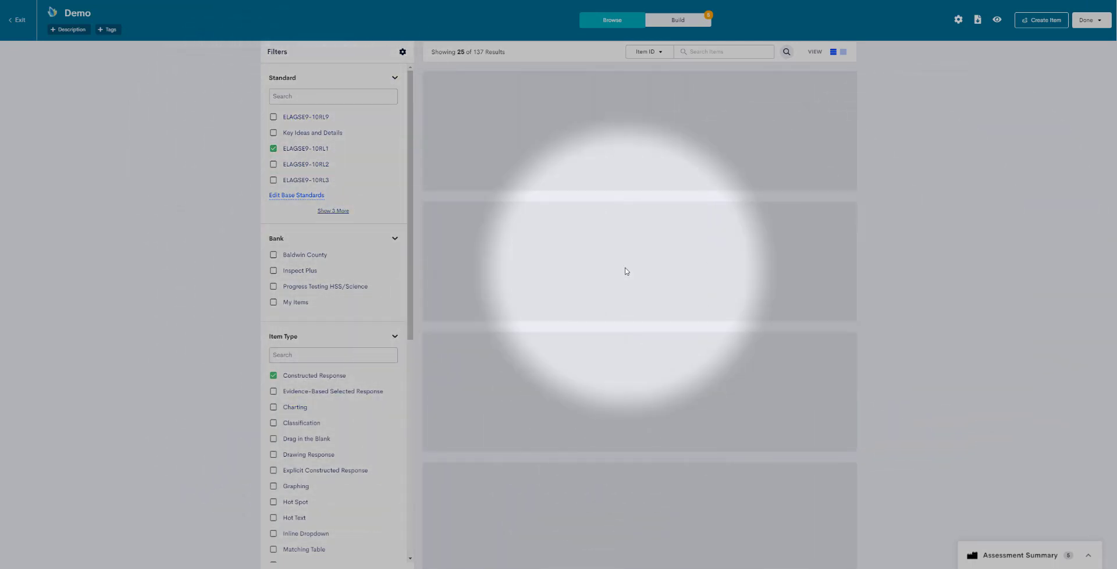
- In the assessment's build view, move question Q2 below Q3 and place the Silas Marner passage after The Postmaster passage
left_click(663, 25)
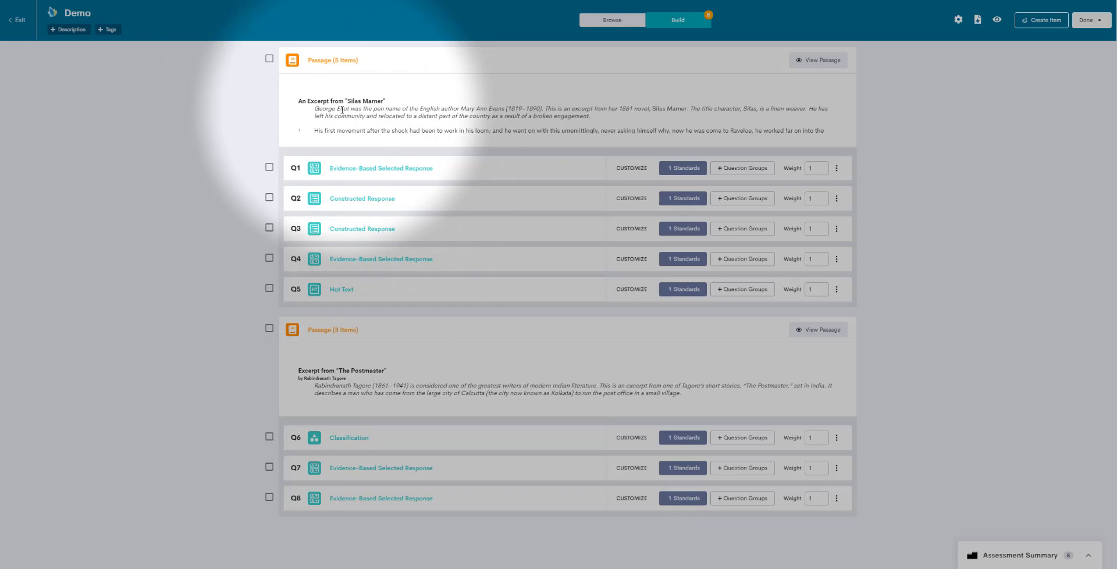
left_click_drag(332, 201, 365, 240)
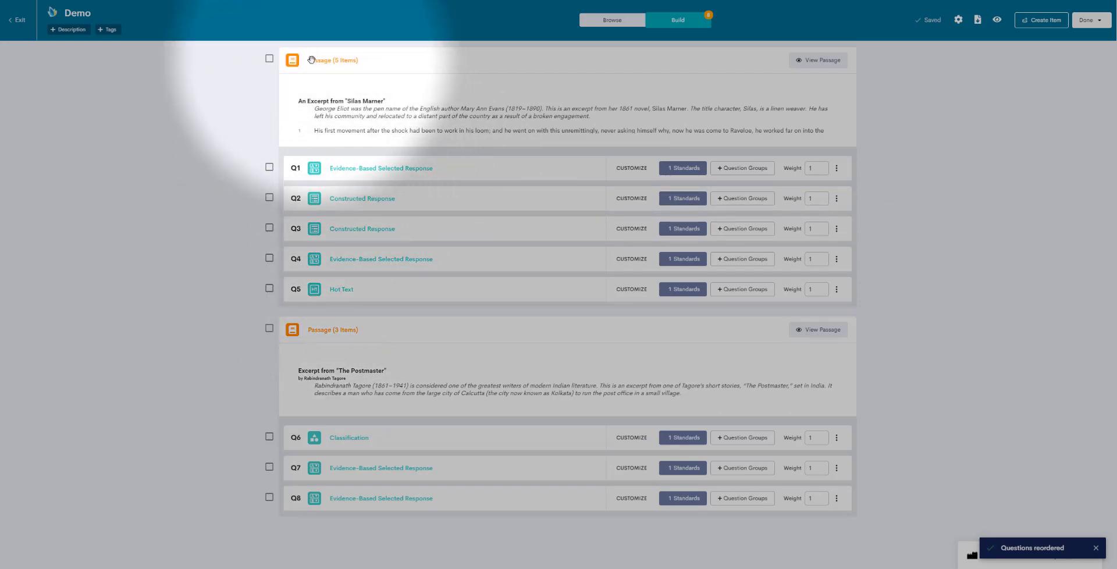
left_click_drag(311, 60, 317, 428)
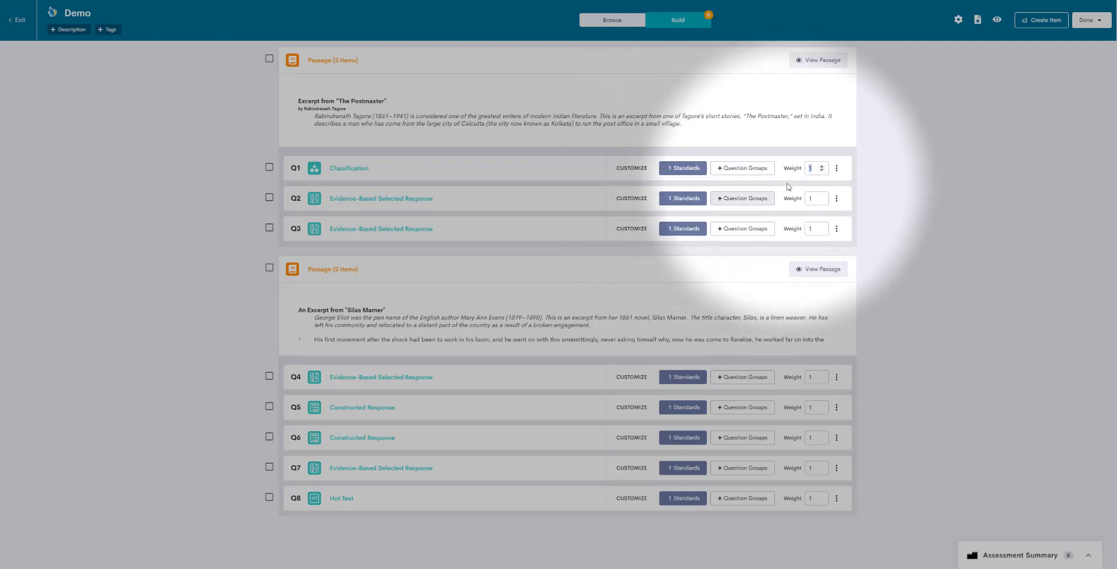
- Try a weight of 2 on question Q1, set it back to 1, and check the question's additional settings
left_click_drag(804, 168, 833, 169)
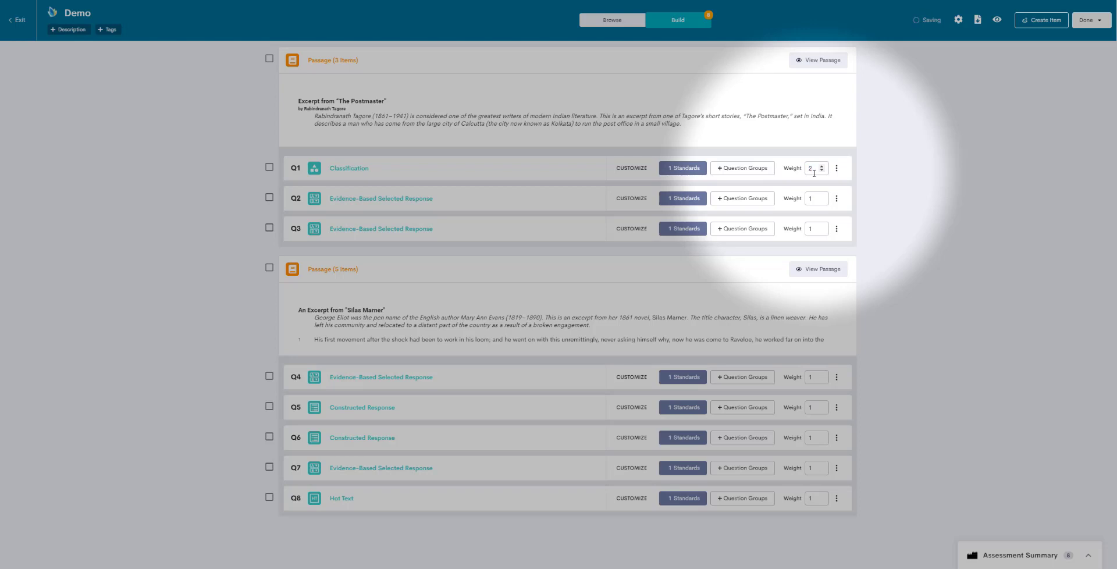
type("1")
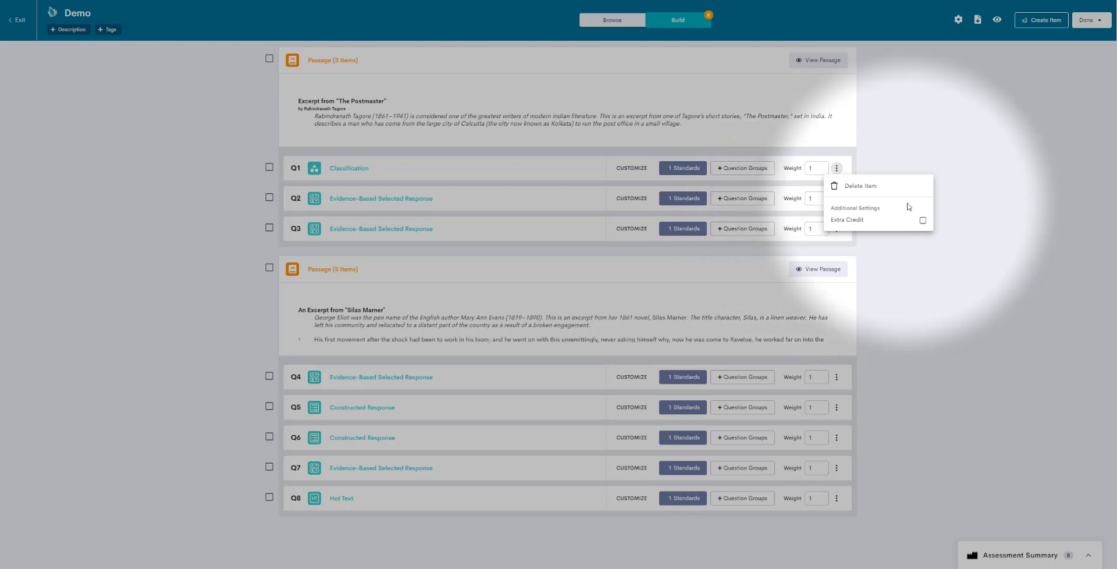
left_click(909, 144)
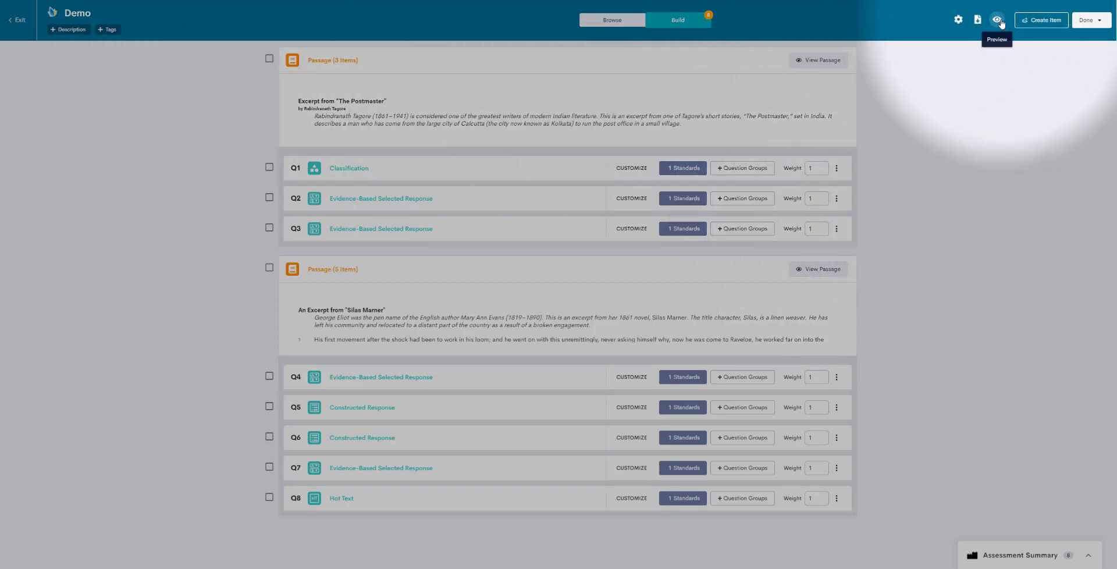
- Preview the assessment, look through The Postmaster passage questions, and close the preview
left_click(997, 21)
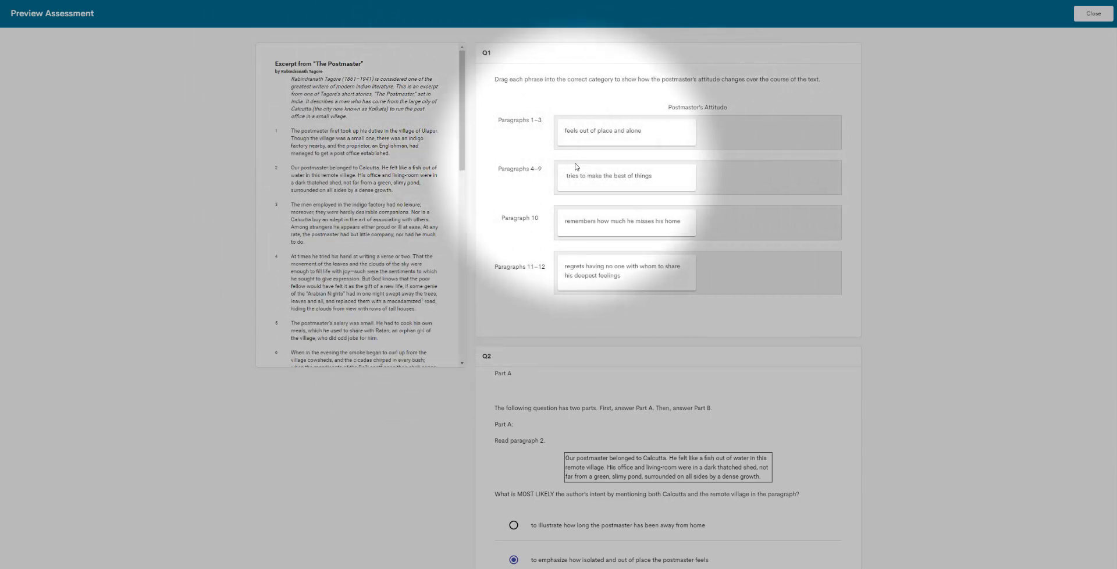
scroll(643, 175, "down", 15)
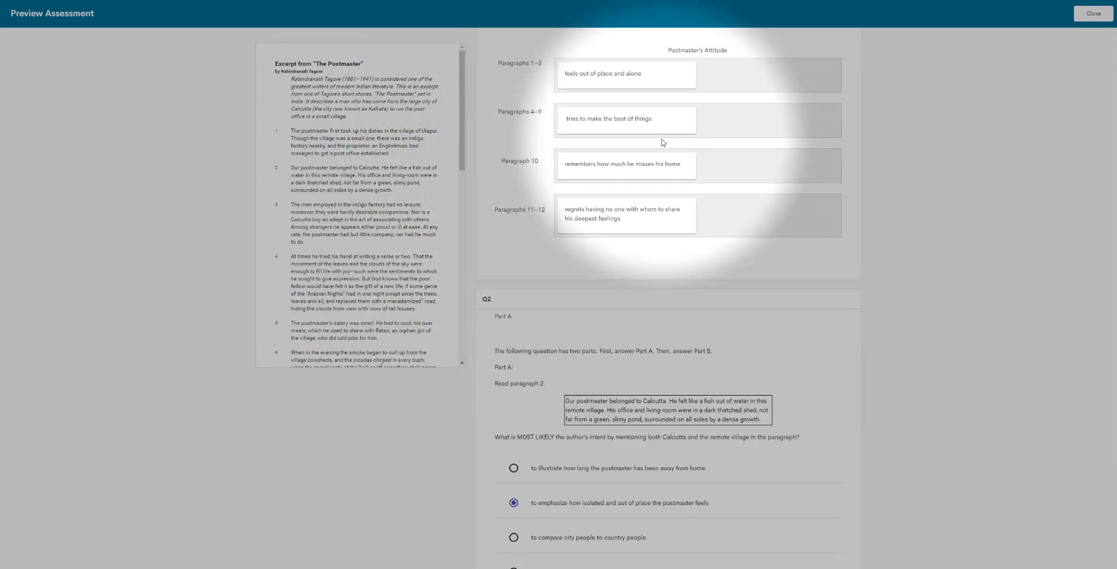
left_click(1093, 13)
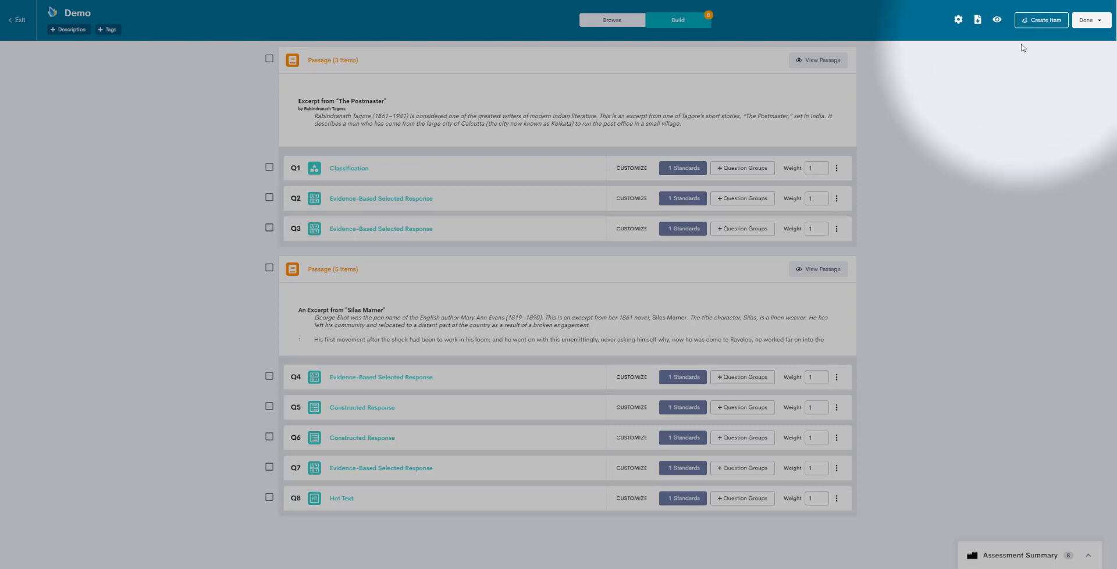
- Save the Demo assessment as a draft
left_click(1099, 22)
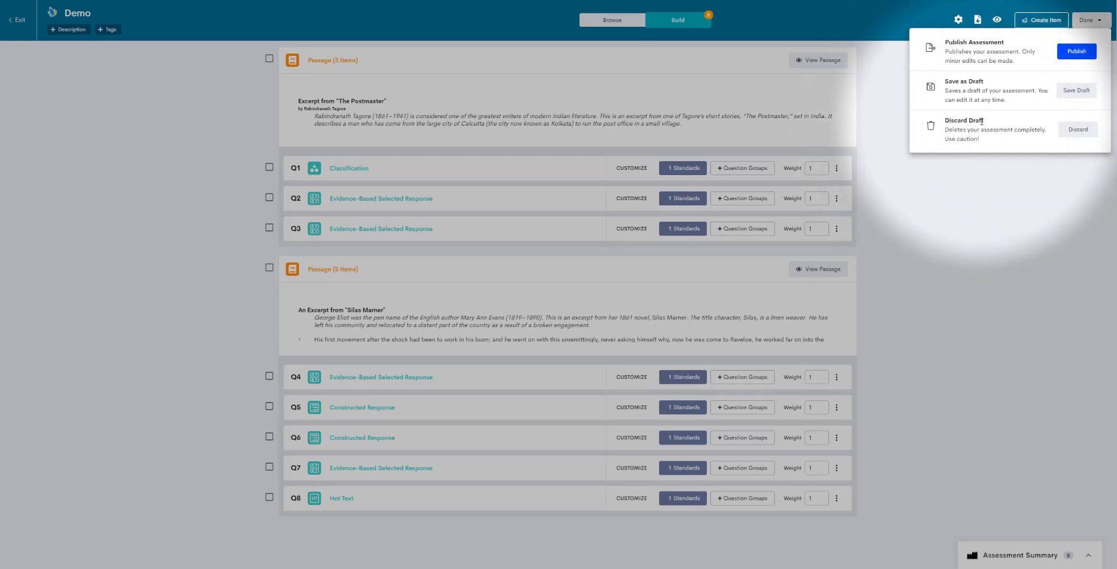
left_click(1078, 130)
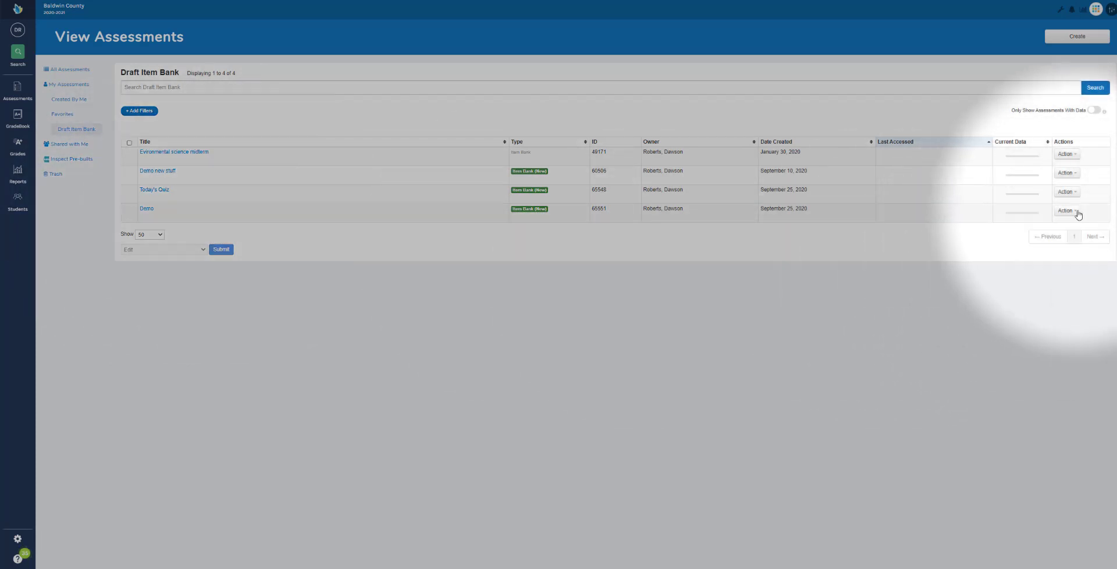
- Reopen the Demo assessment from the Draft Item Bank for editing and publish it
left_click(1029, 223)
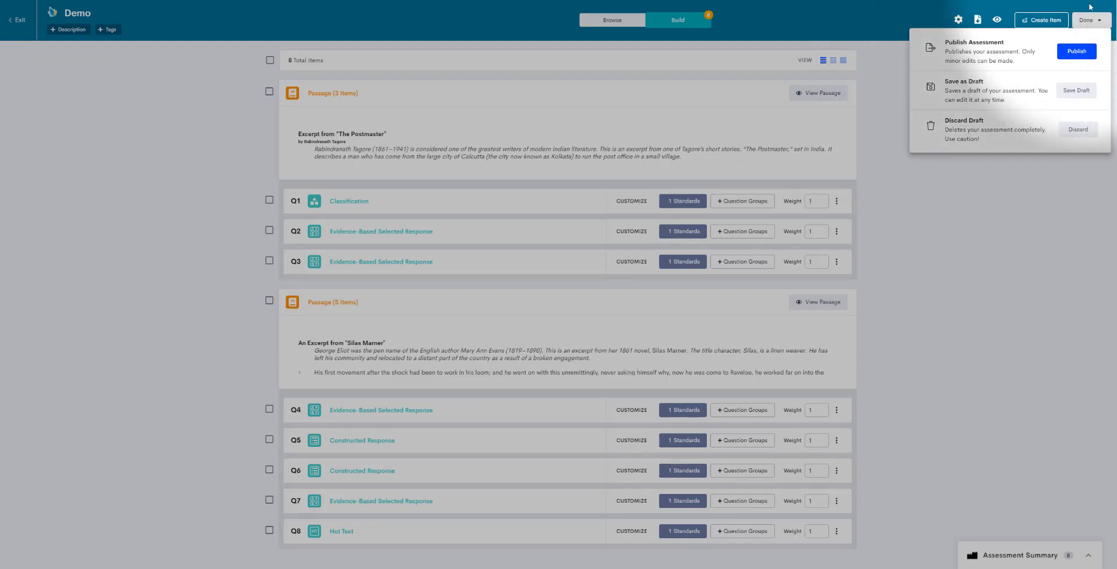
left_click(1078, 52)
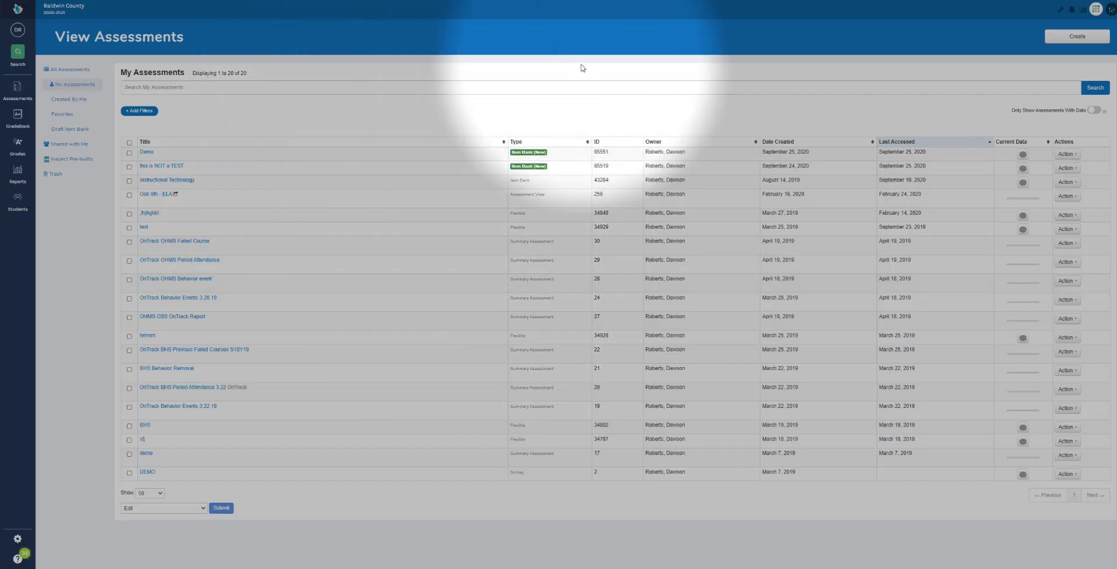